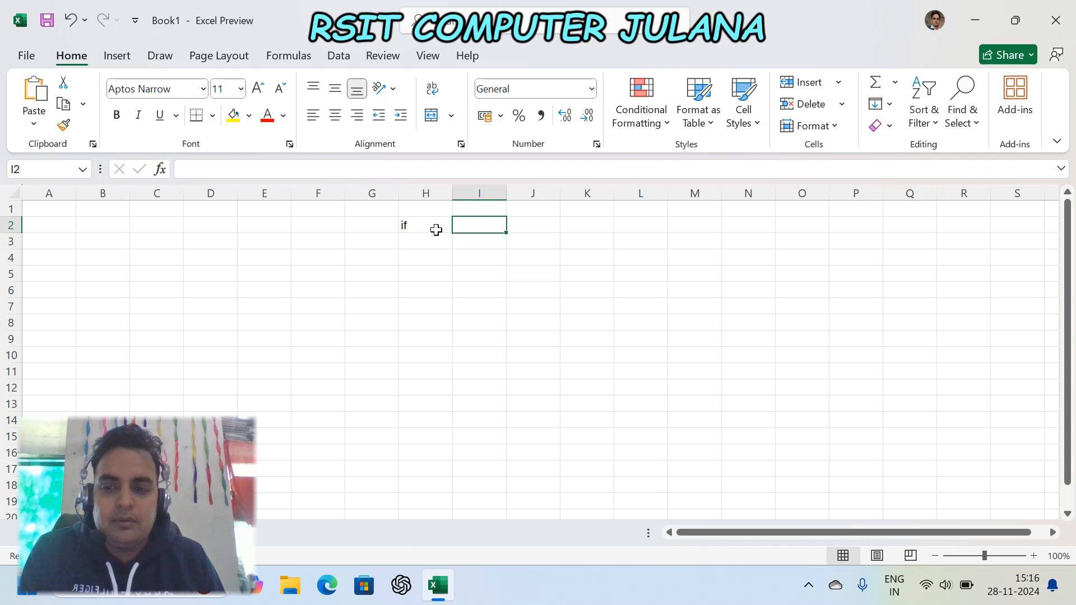
Enter the column heading MARKS in cell J2.
{"action": "key", "text": "Tab"}
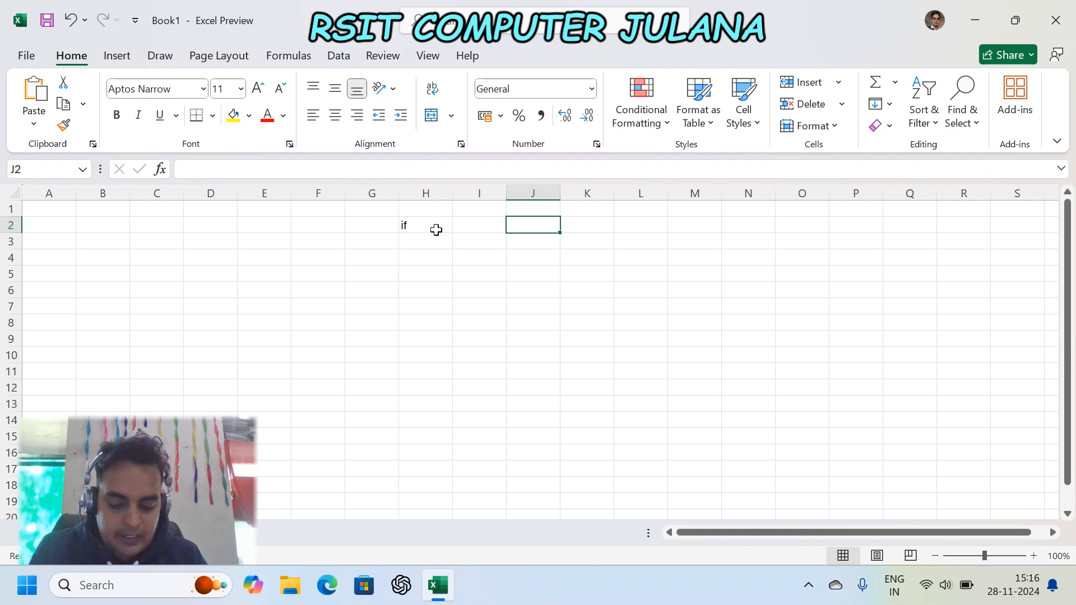
{"action": "type", "text": "MARKS"}
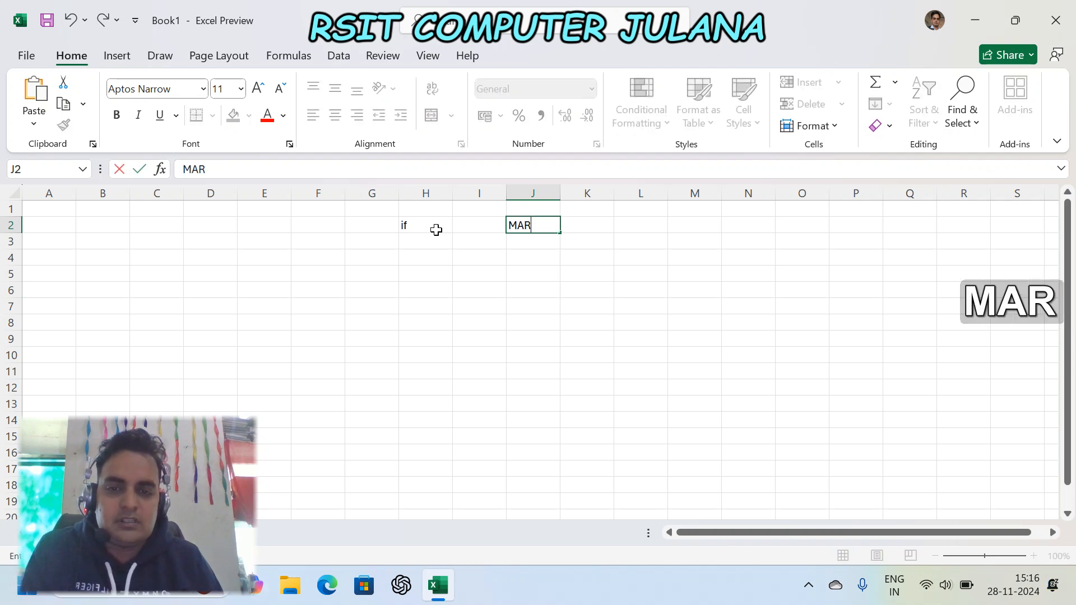
{"action": "key", "text": "Return"}
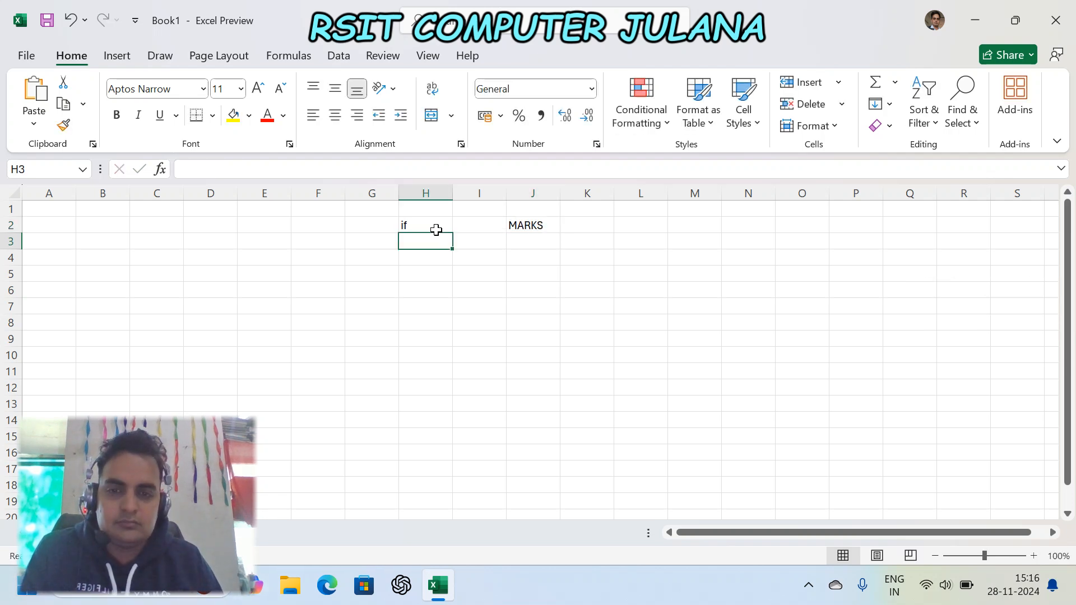
Enter the formula =RANDBETWEEN(200,500) in J3 to generate a random mark between 200 and 500.
{"action": "key", "text": "Tab"}
{"action": "key", "text": "Tab"}
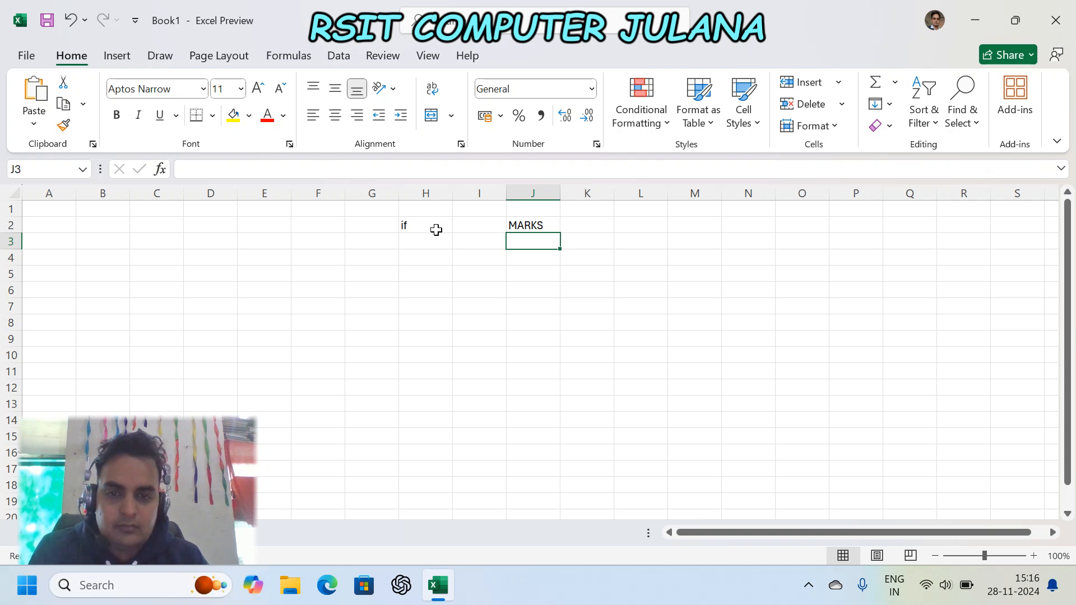
{"action": "type", "text": "=RAND"}
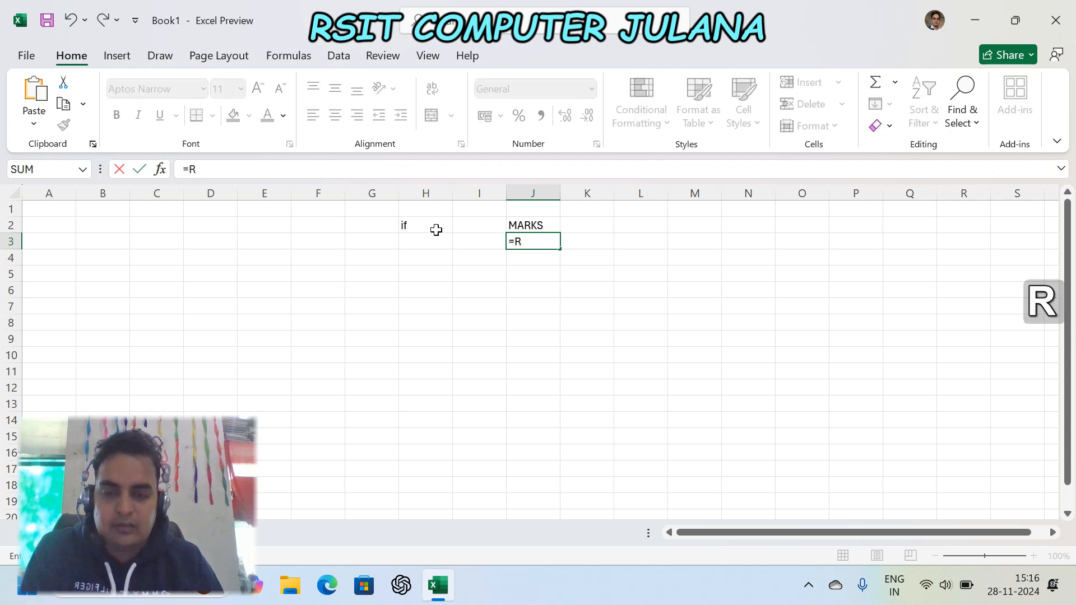
{"action": "key", "text": "Down"}
{"action": "key", "text": "Down"}
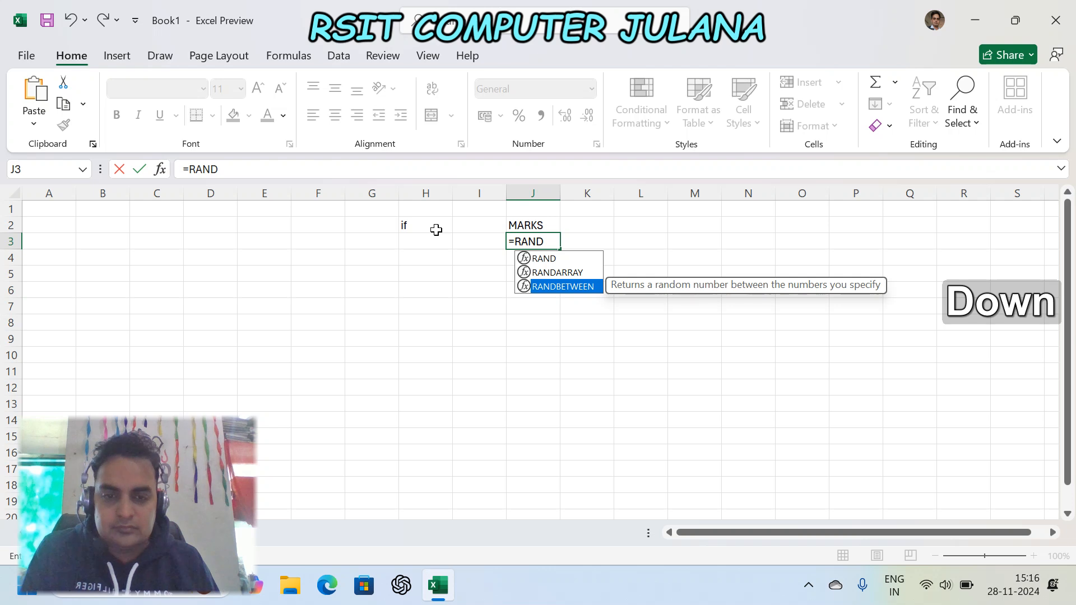
{"action": "type", "text": "("}
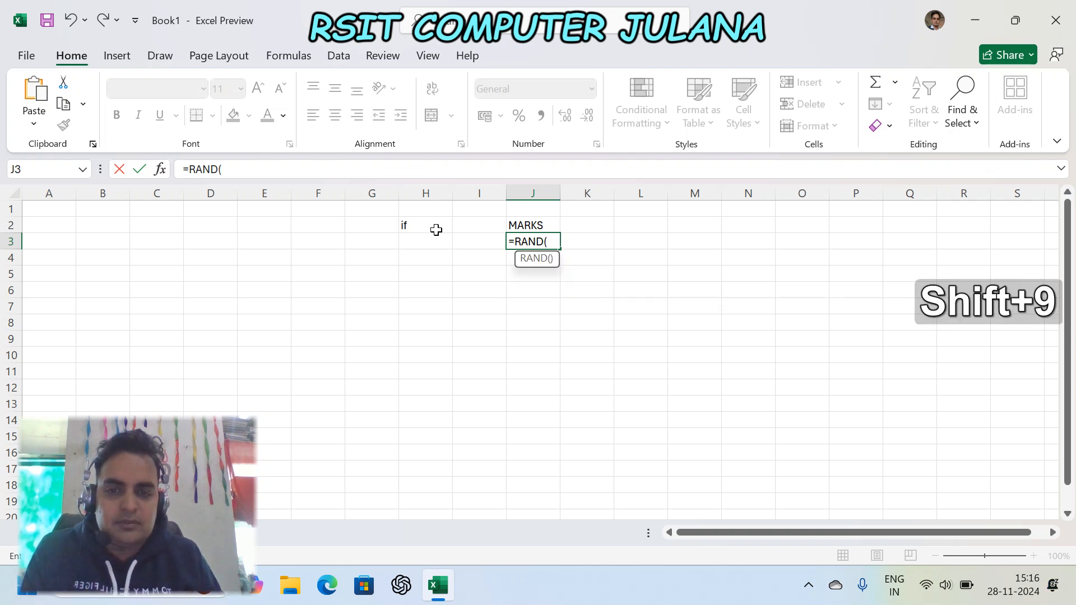
{"action": "key", "text": "BackSpace"}
{"action": "key", "text": "Down"}
{"action": "key", "text": "Down"}
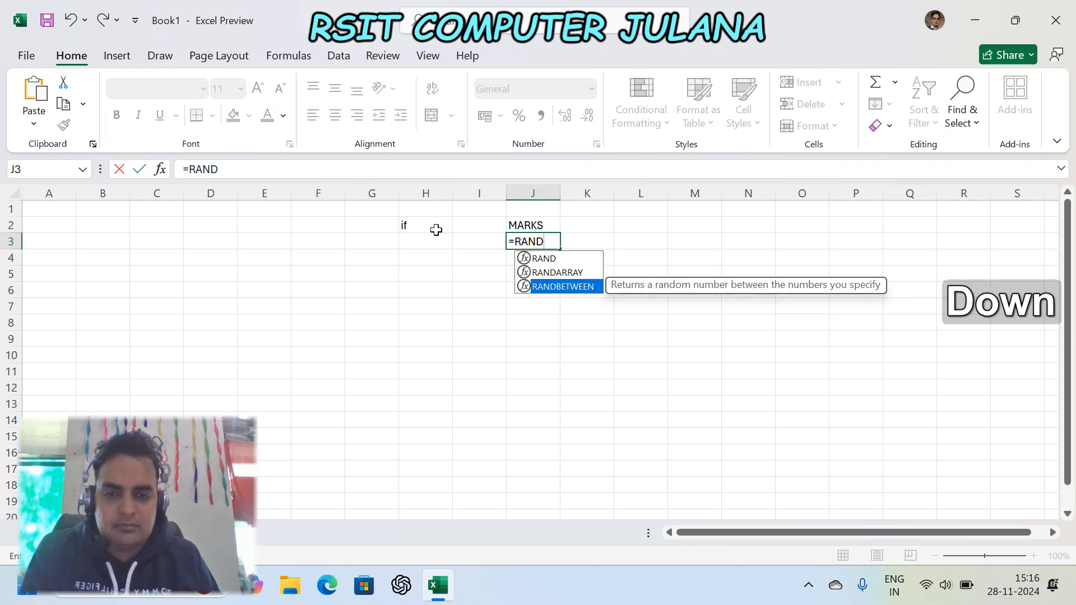
{"action": "type", "text": "BET"}
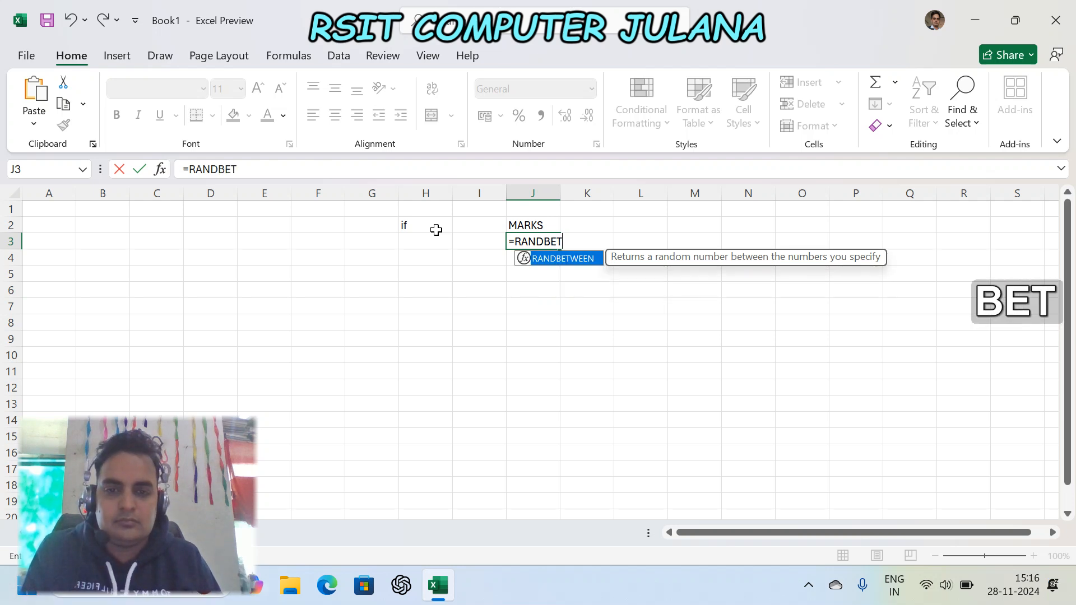
{"action": "type", "text": "WEET"}
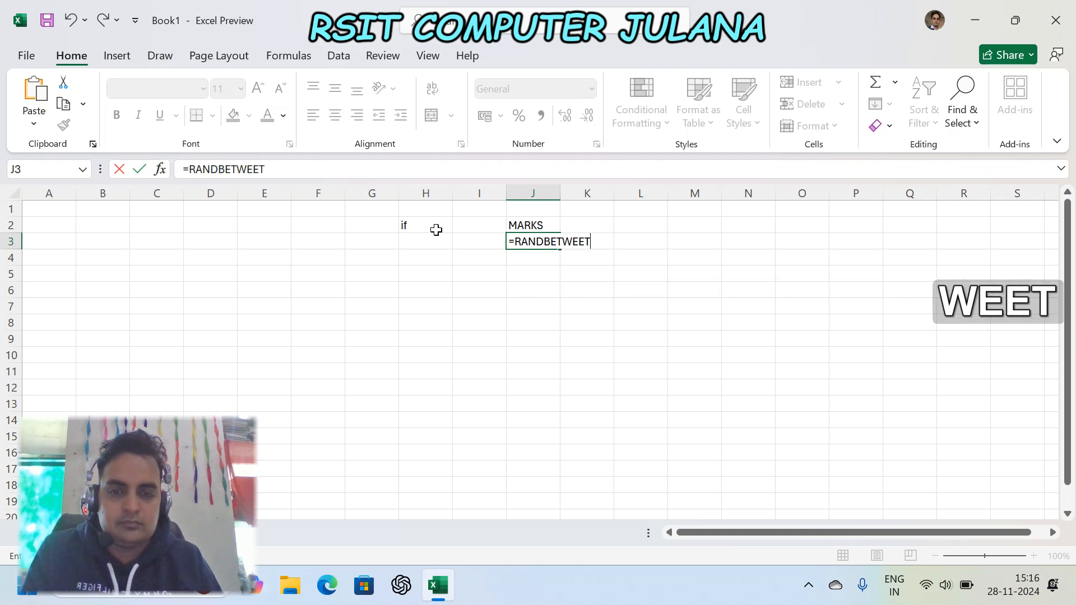
{"action": "key", "text": "BackSpace"}
{"action": "type", "text": "N("}
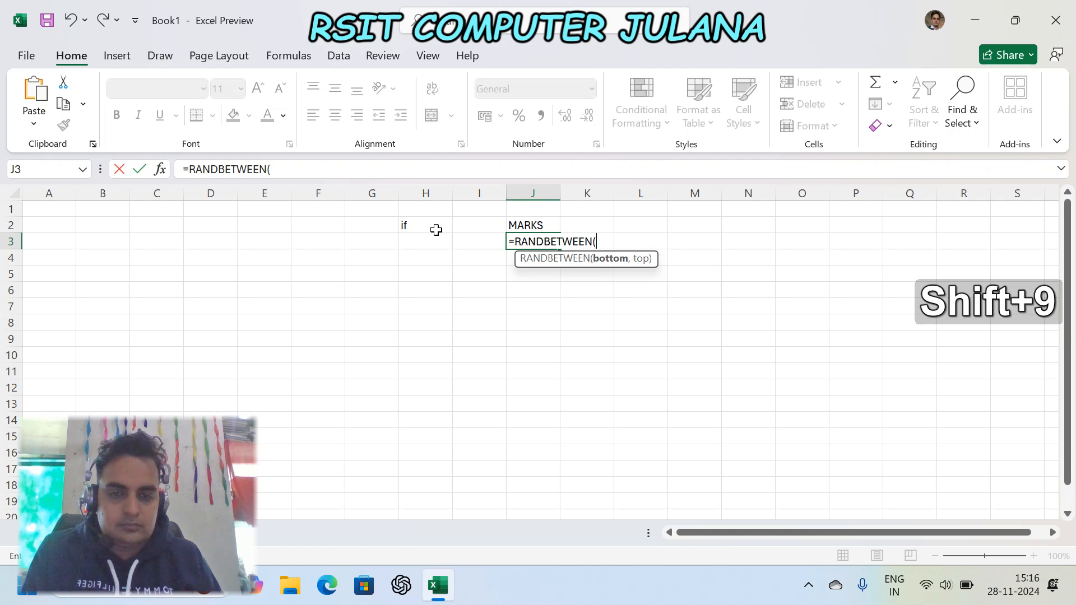
{"action": "type", "text": "2"}
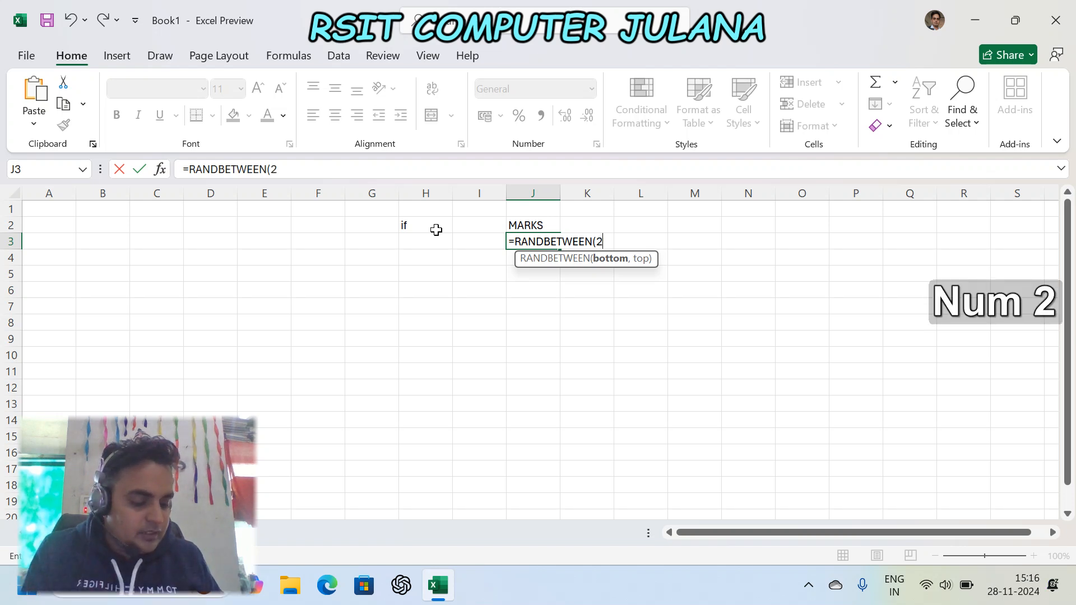
{"action": "type", "text": "00,500"}
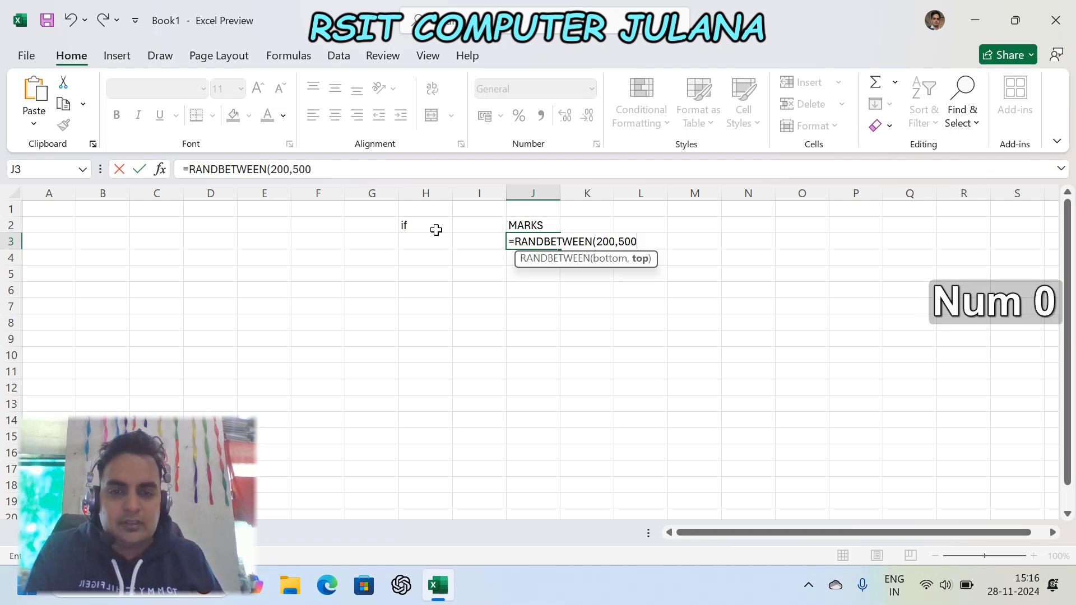
{"action": "key", "text": "Return"}
Fill the random-mark formula from J3 down through J18.
{"action": "key", "text": "Up"}
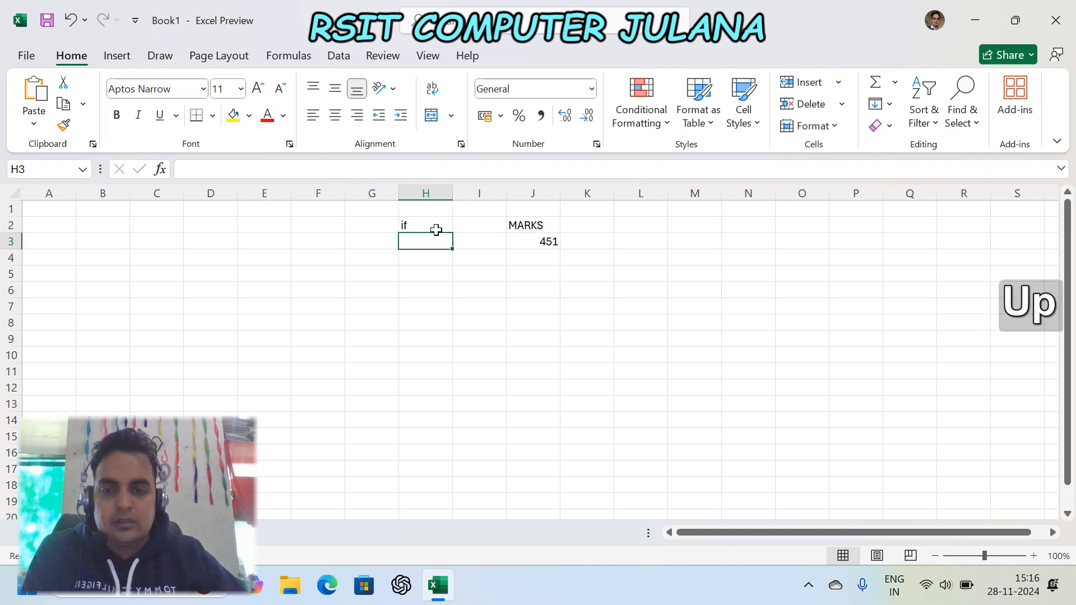
{"action": "left_click", "coordinate": [550, 240]}
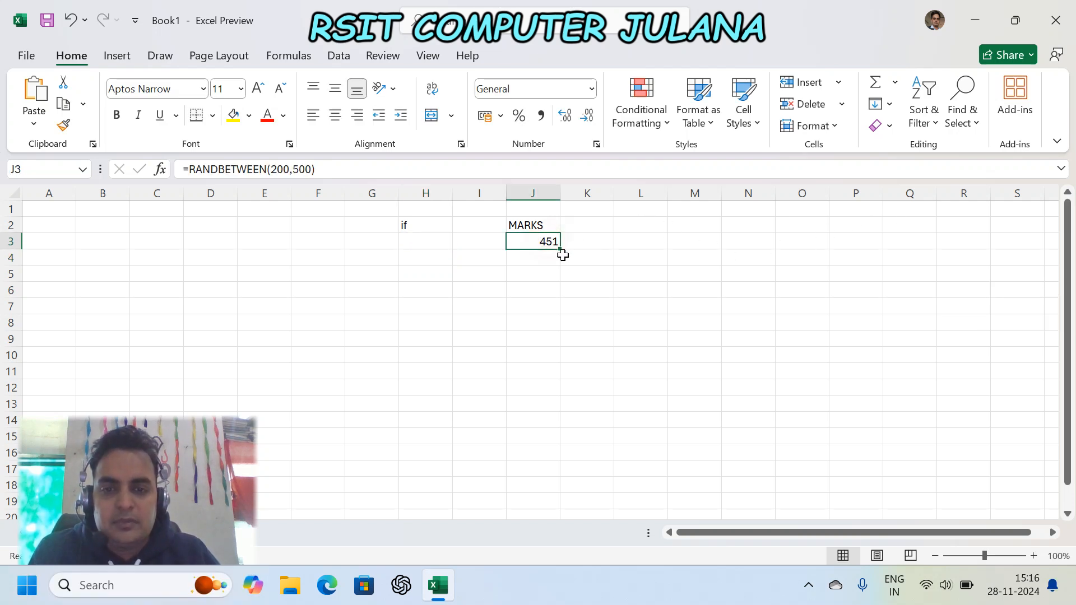
{"action": "left_click_drag", "start_coordinate": [563, 251], "coordinate": [567, 485]}
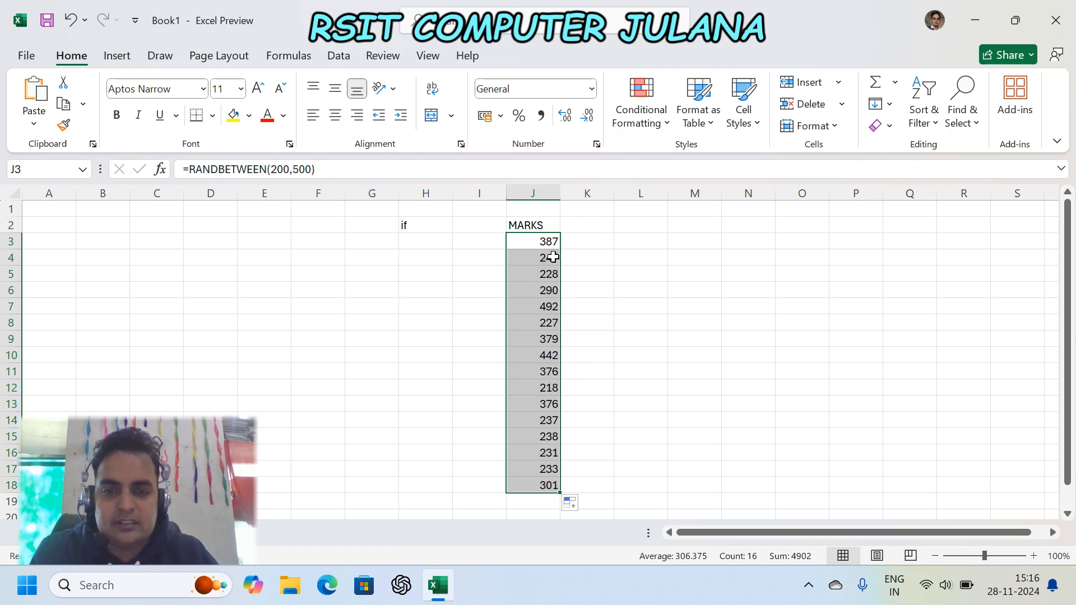
Enter the column heading PASS OR FAIL in K2, beside the MARKS heading.
{"action": "left_click", "coordinate": [597, 240]}
{"action": "left_click", "coordinate": [603, 224]}
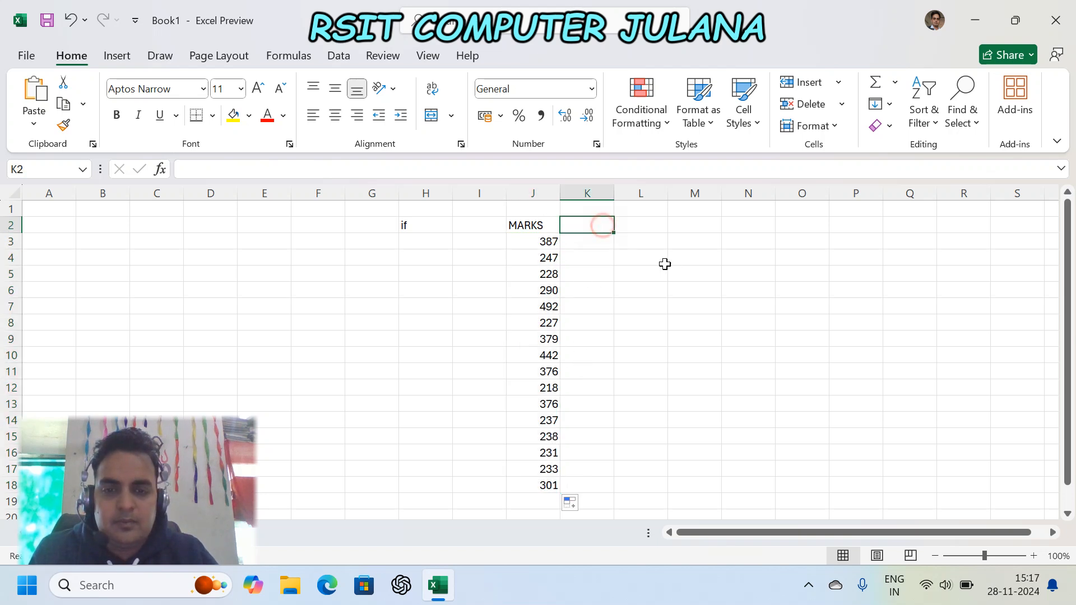
{"action": "type", "text": "PASS"}
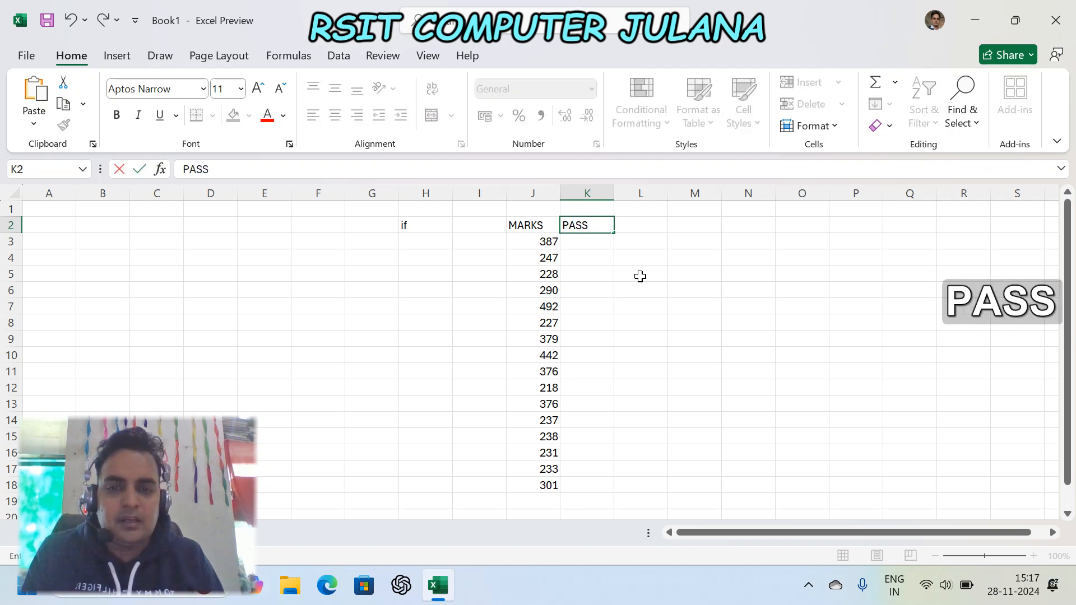
{"action": "type", "text": " OR FAIL"}
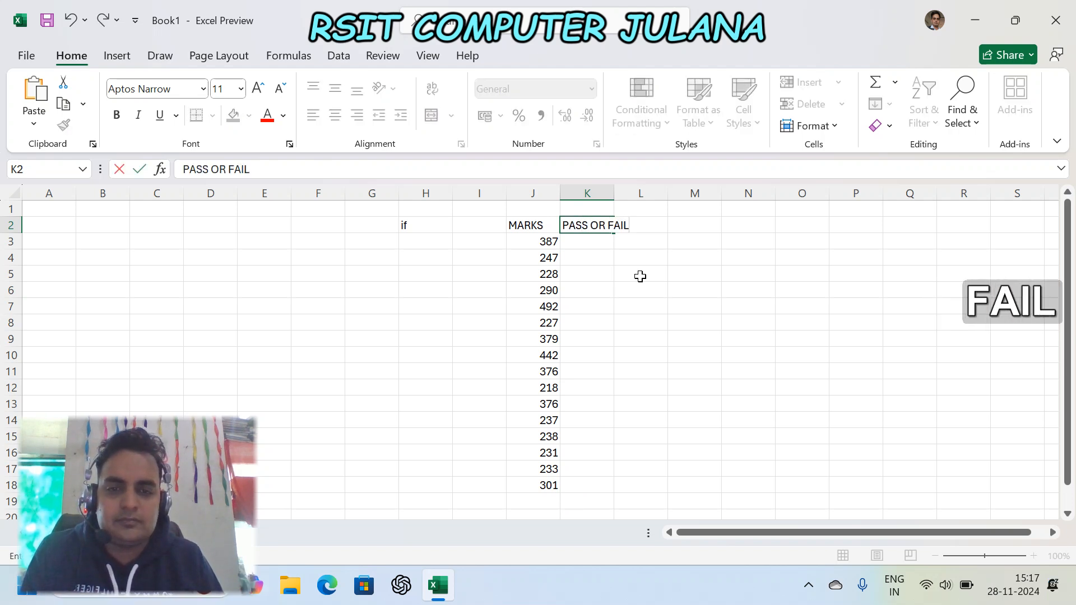
{"action": "key", "text": "Return"}
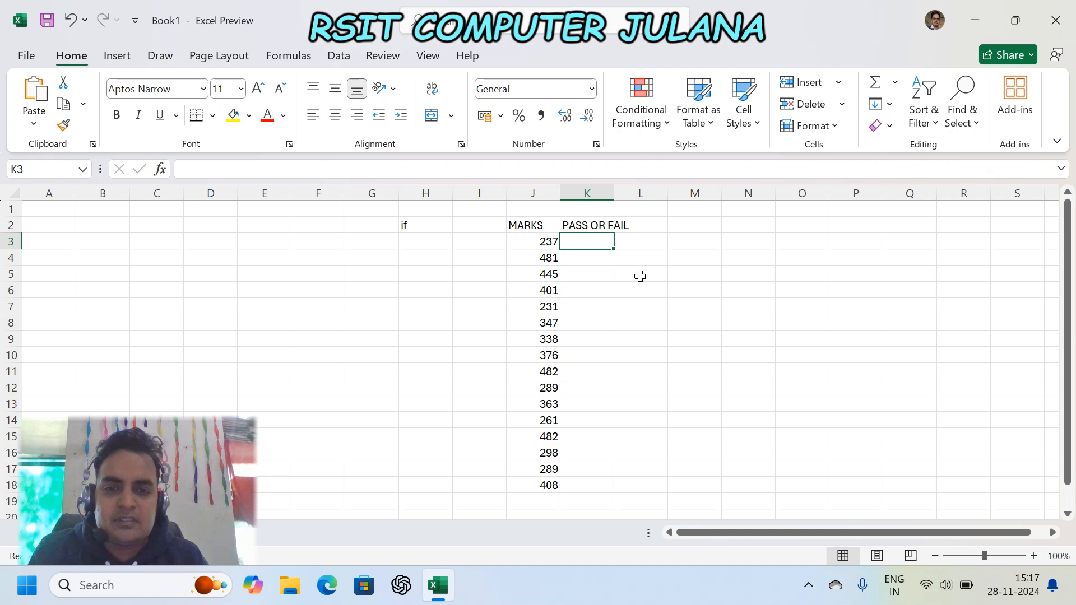
Enter the formula =IF(J3>350,"pass","fail") in K3 to grade the first mark.
{"action": "type", "text": "=IF"}
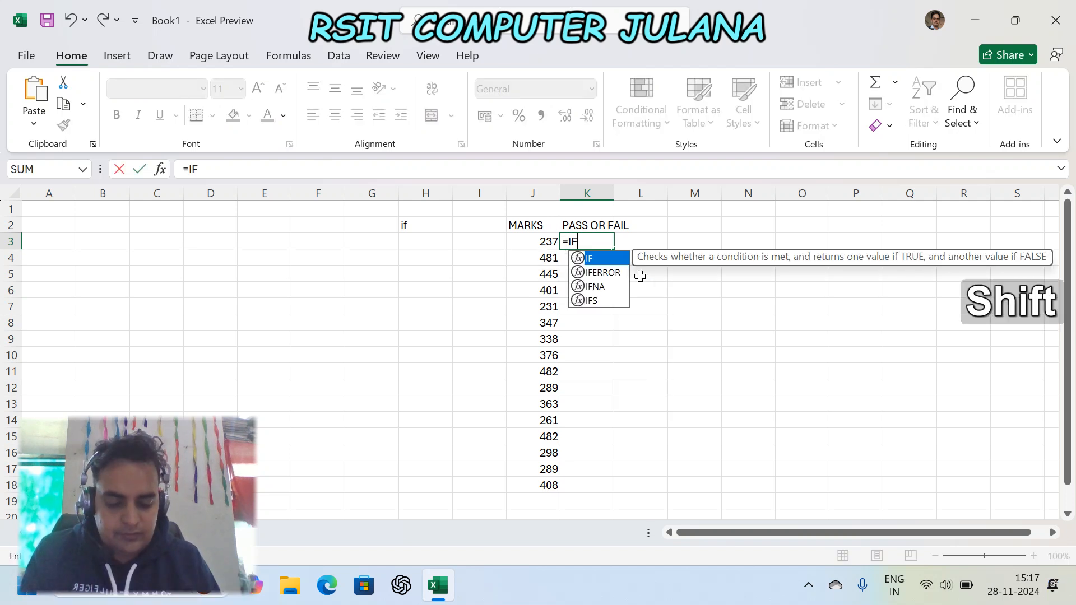
{"action": "type", "text": "("}
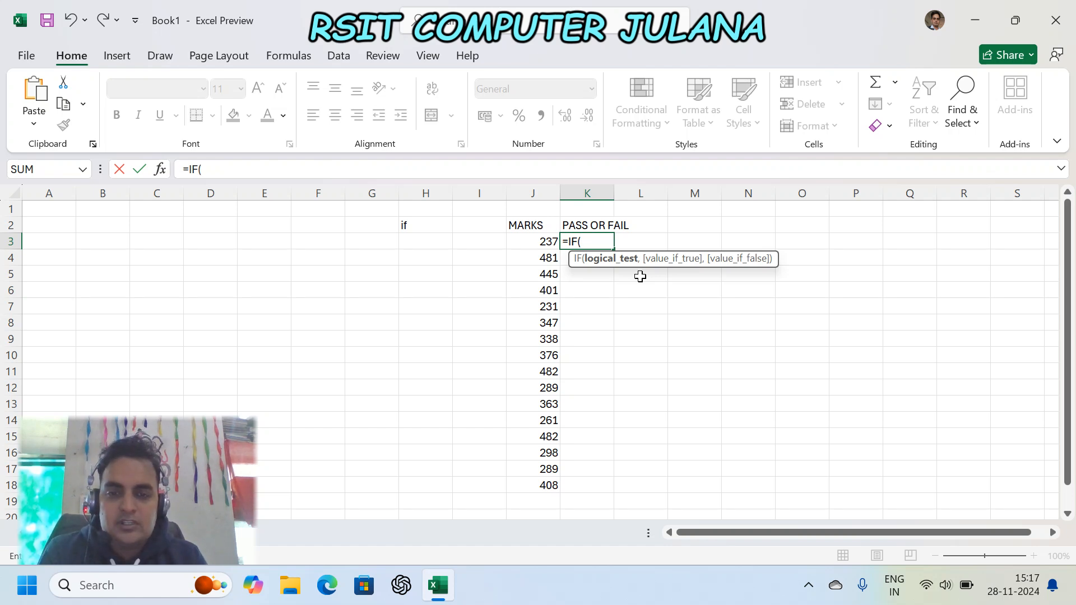
{"action": "left_click", "coordinate": [530, 241]}
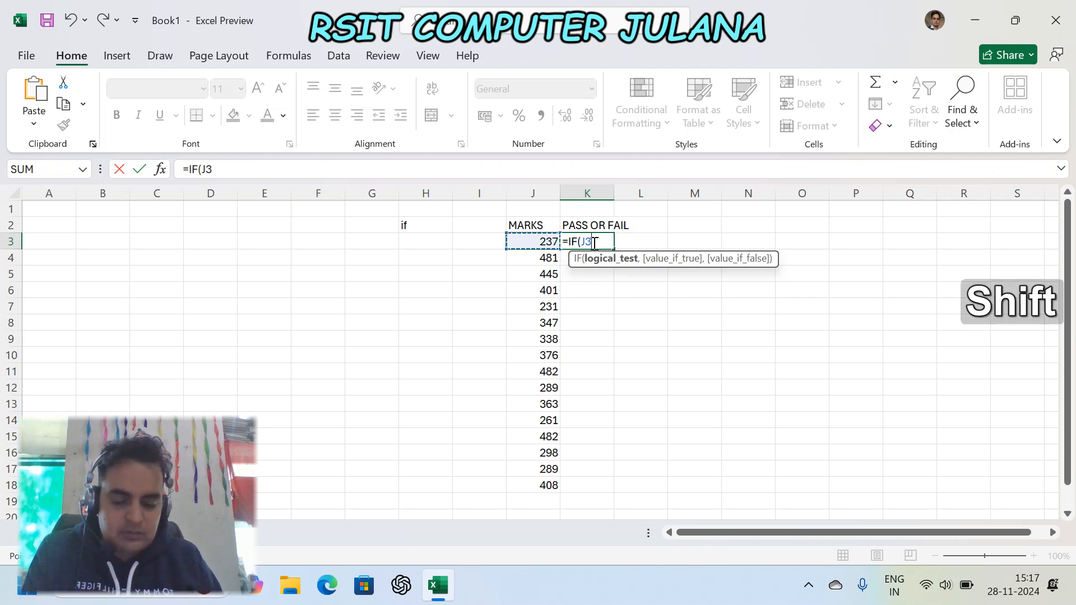
{"action": "type", "text": ">"}
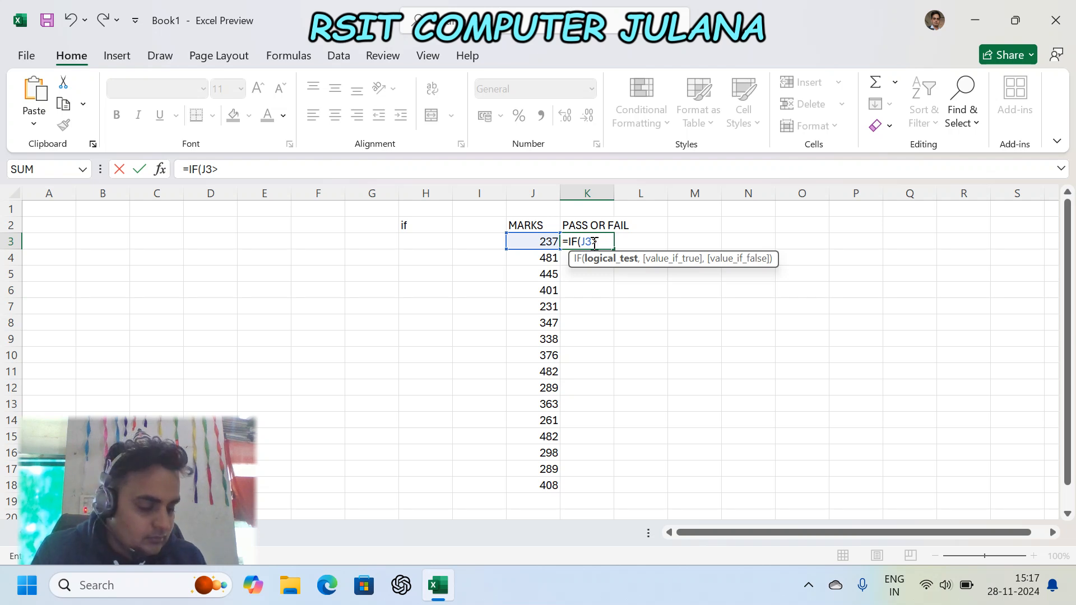
{"action": "type", "text": "350"}
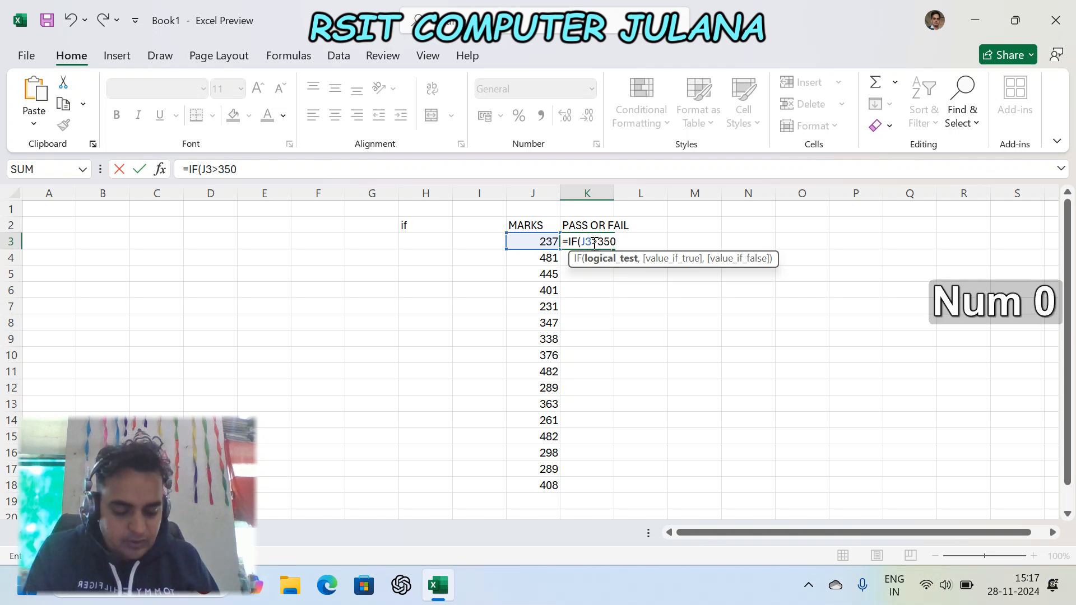
{"action": "type", "text": ",\"pass"}
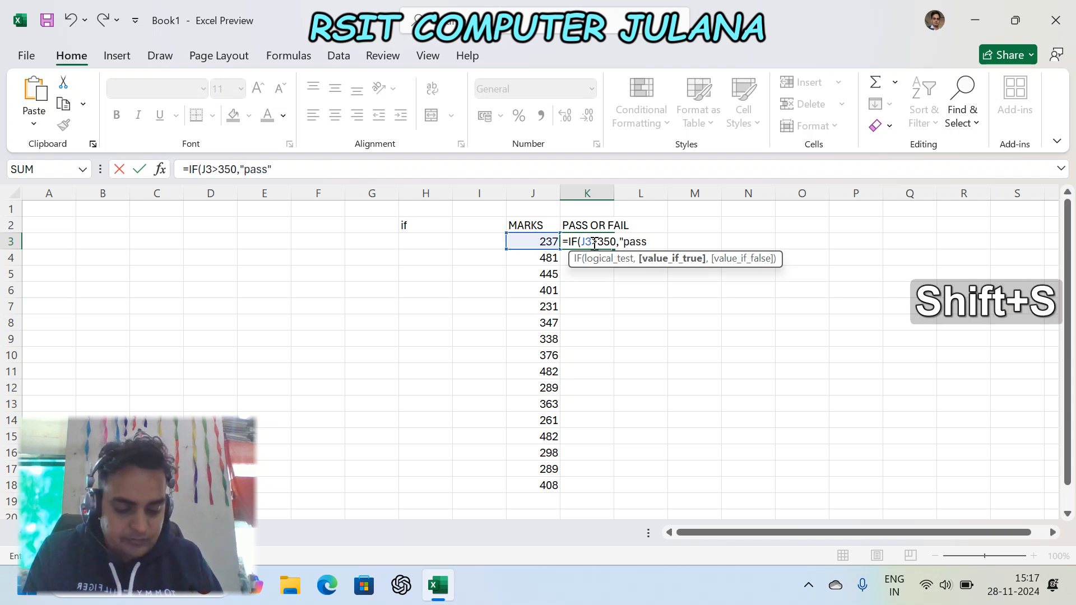
{"action": "type", "text": "\",\"fail"}
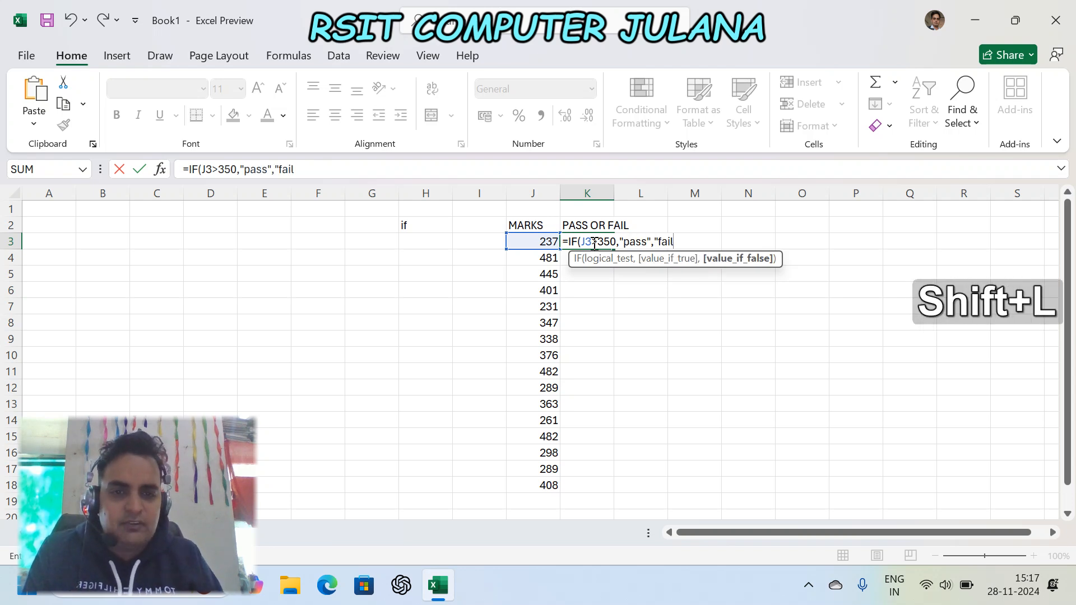
{"action": "type", "text": "\""}
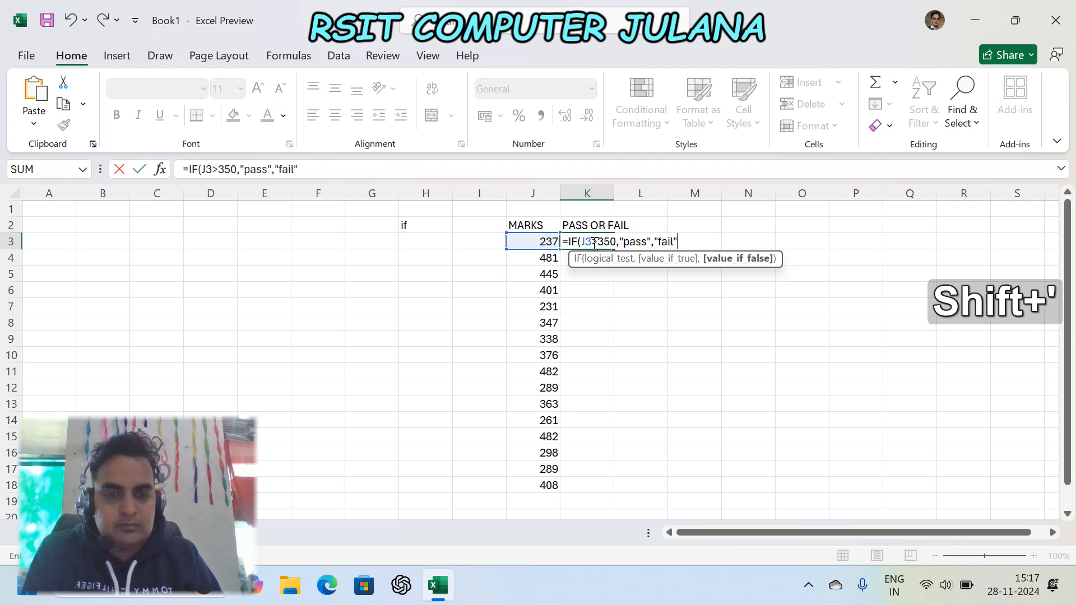
{"action": "type", "text": ")"}
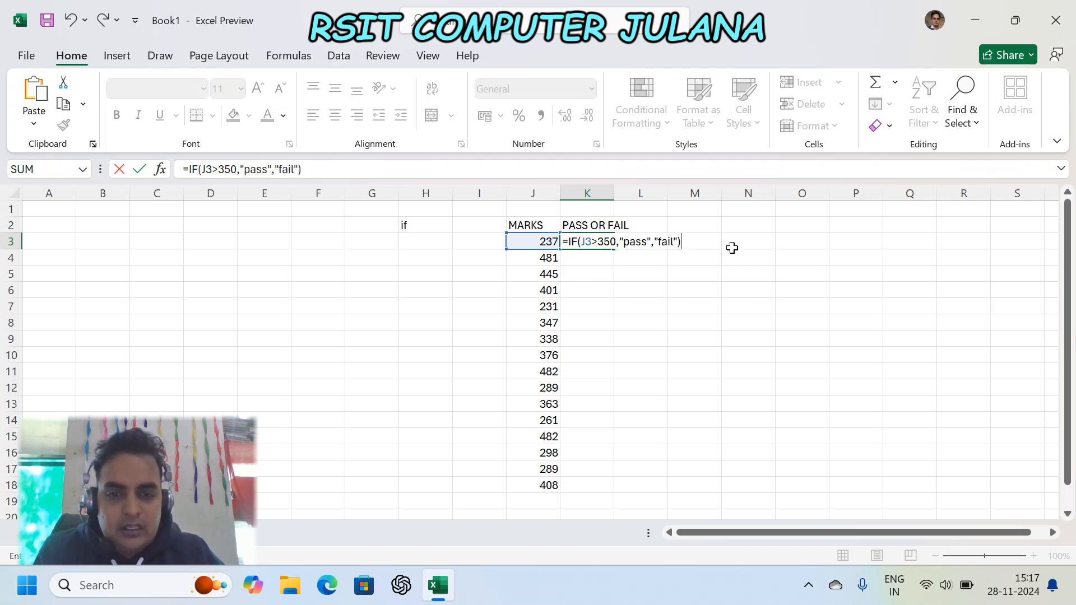
{"action": "key", "text": "super"}
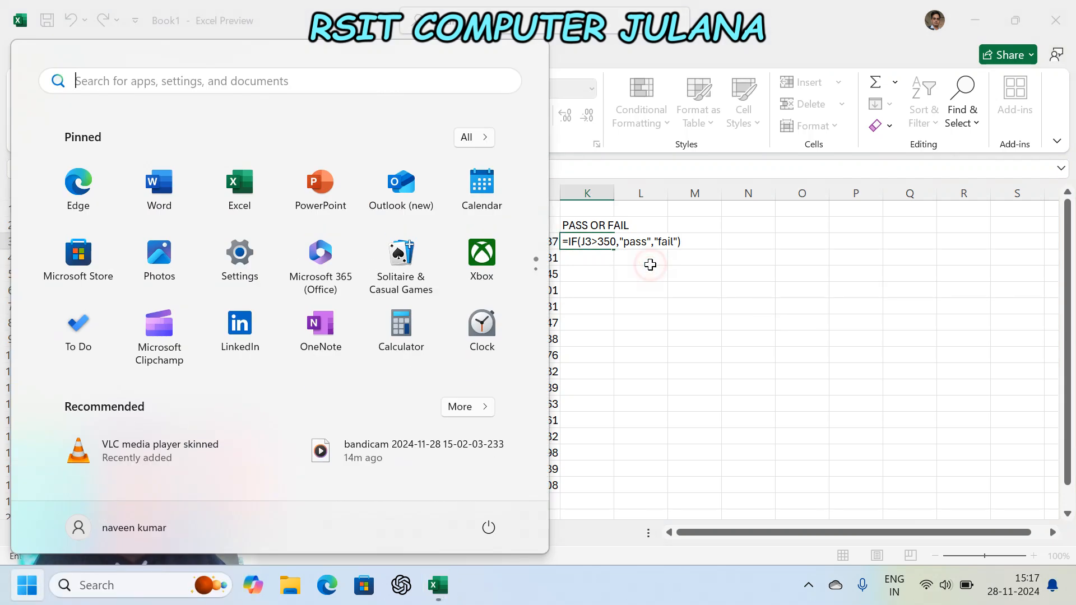
{"action": "key", "text": "super"}
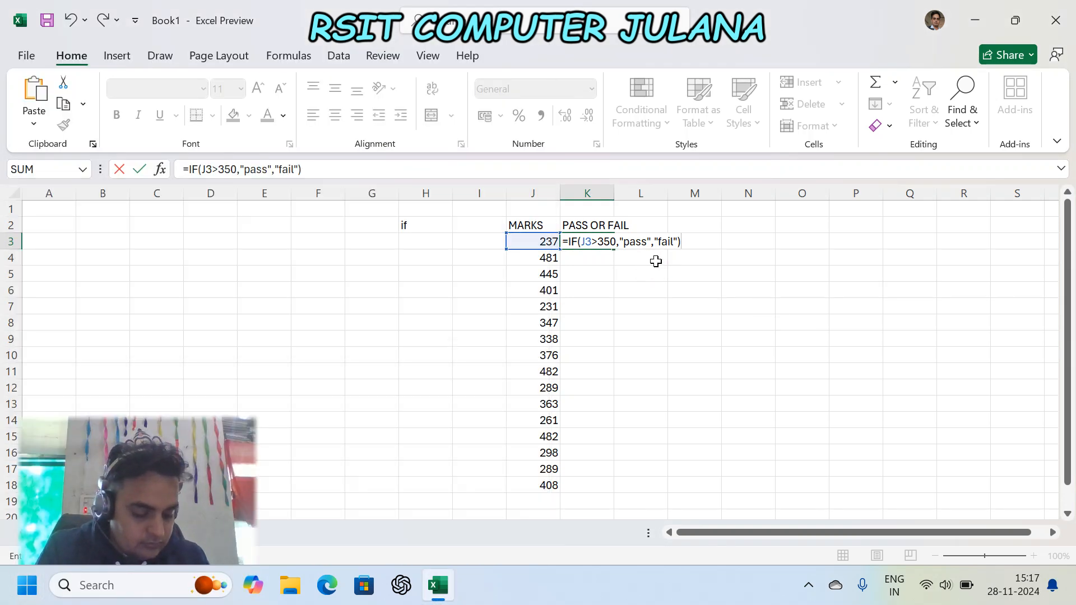
{"action": "key", "text": "ctrl"}
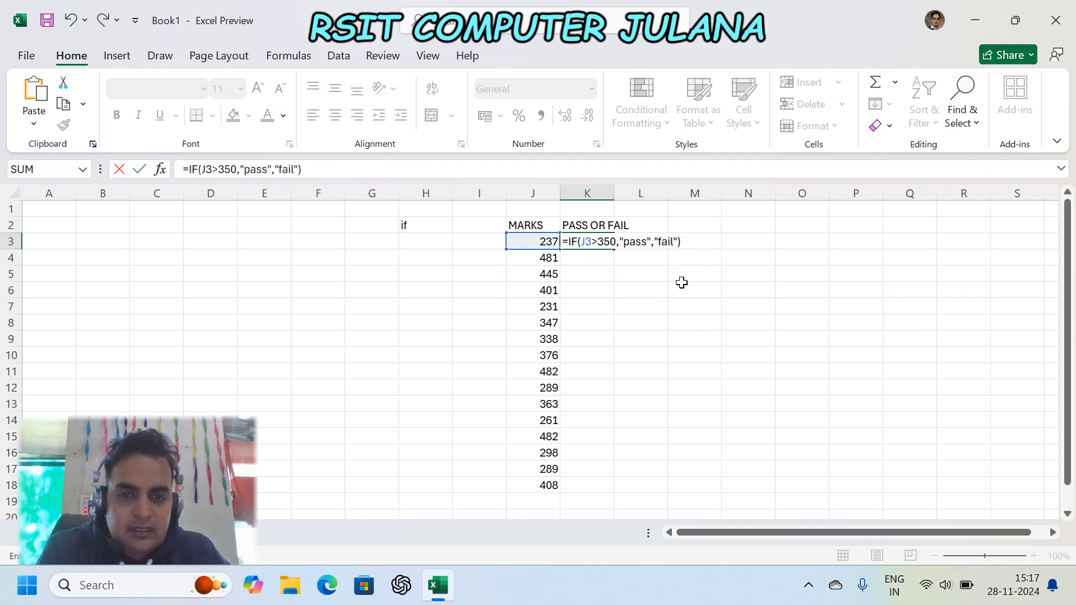
{"action": "key", "text": "Return"}
Examine the logical test and the pass and fail arguments of the IF formula in K3.
{"action": "left_click", "coordinate": [590, 241]}
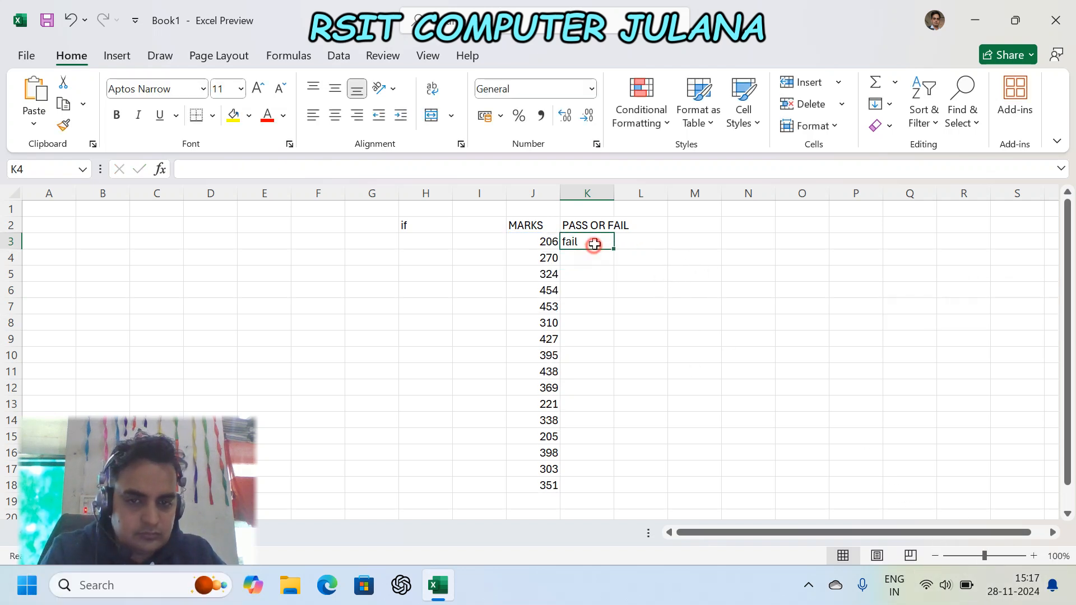
{"action": "scroll", "coordinate": [799, 448], "scroll_direction": "up", "scroll_amount": 5, "text": "ctrl"}
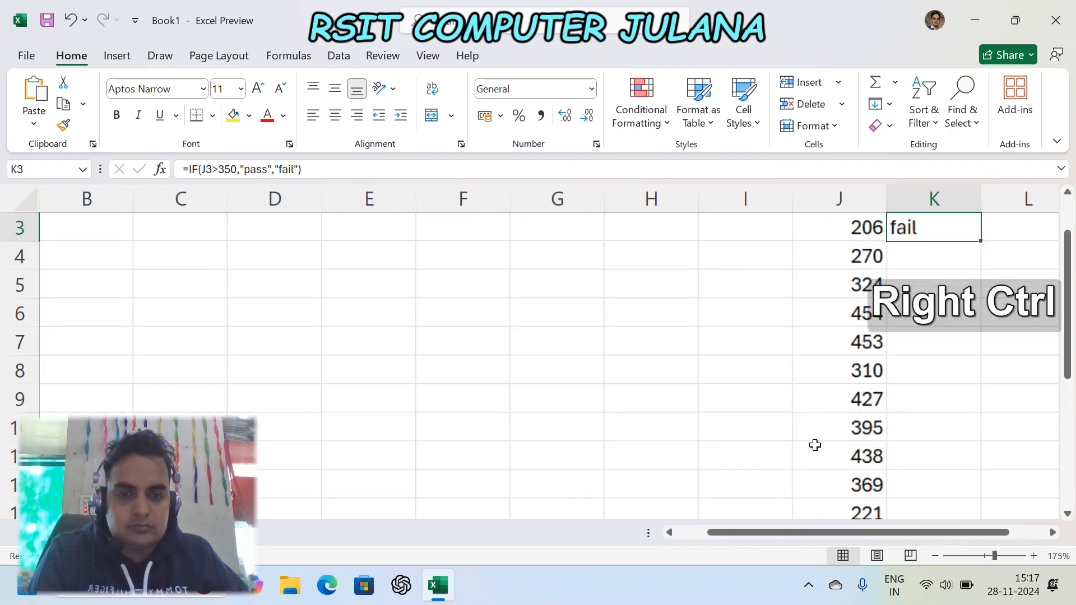
{"action": "key", "text": "F2"}
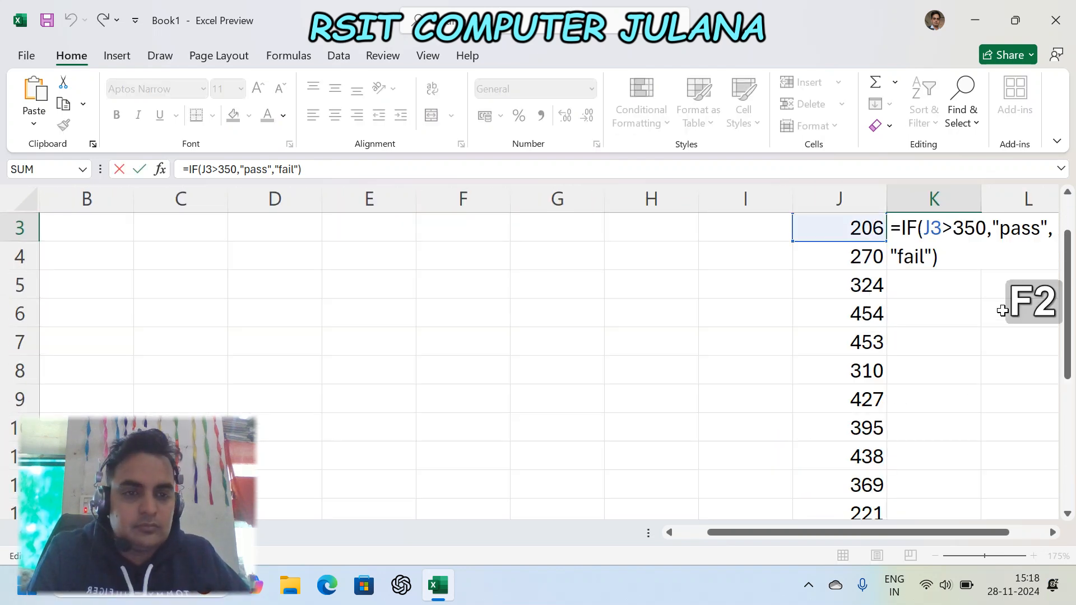
{"action": "left_click_drag", "start_coordinate": [894, 535], "coordinate": [932, 535]}
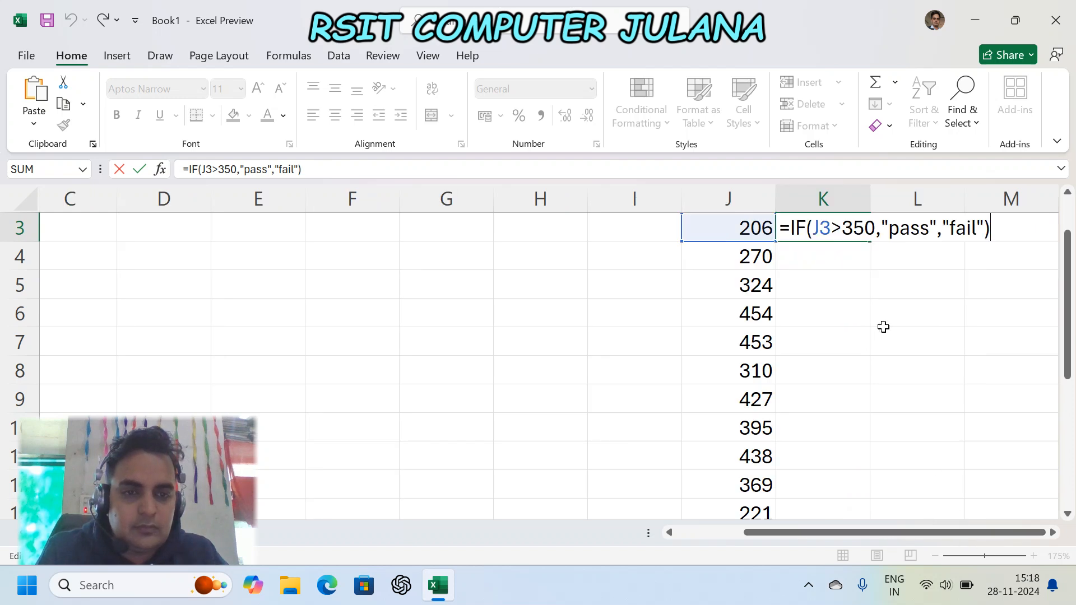
{"action": "left_click", "coordinate": [888, 227]}
{"action": "left_click_drag", "start_coordinate": [883, 224], "coordinate": [930, 229]}
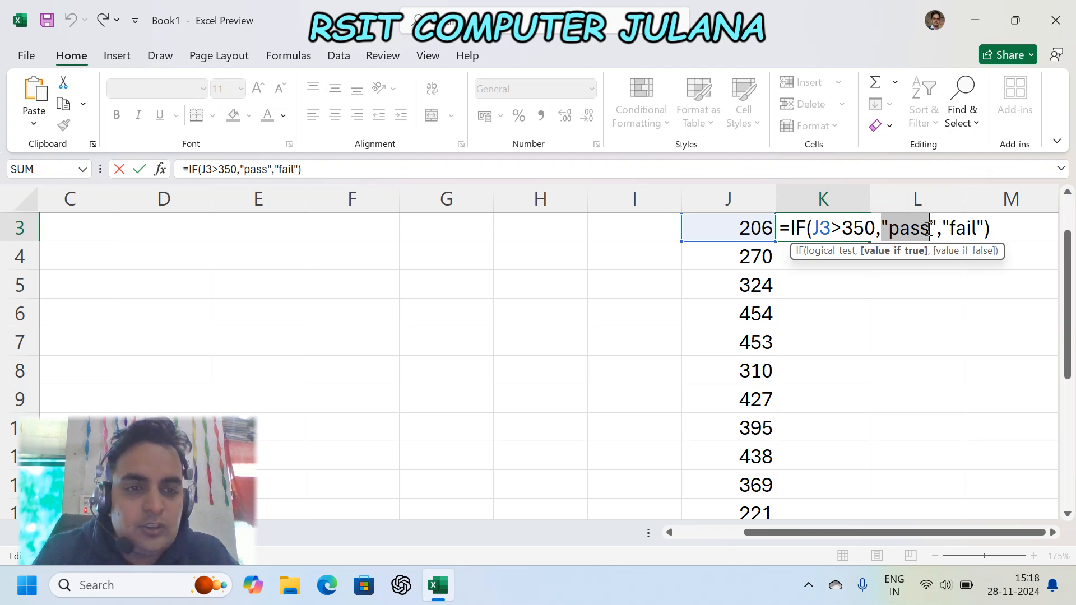
{"action": "left_click", "coordinate": [931, 228]}
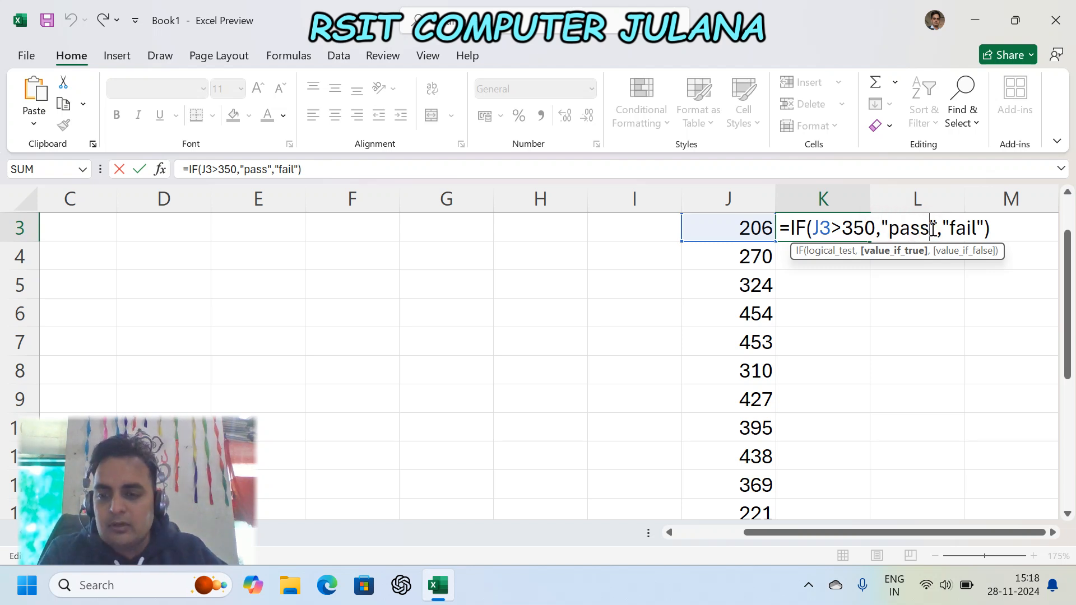
{"action": "left_click", "coordinate": [1013, 229]}
{"action": "key", "text": "Return"}
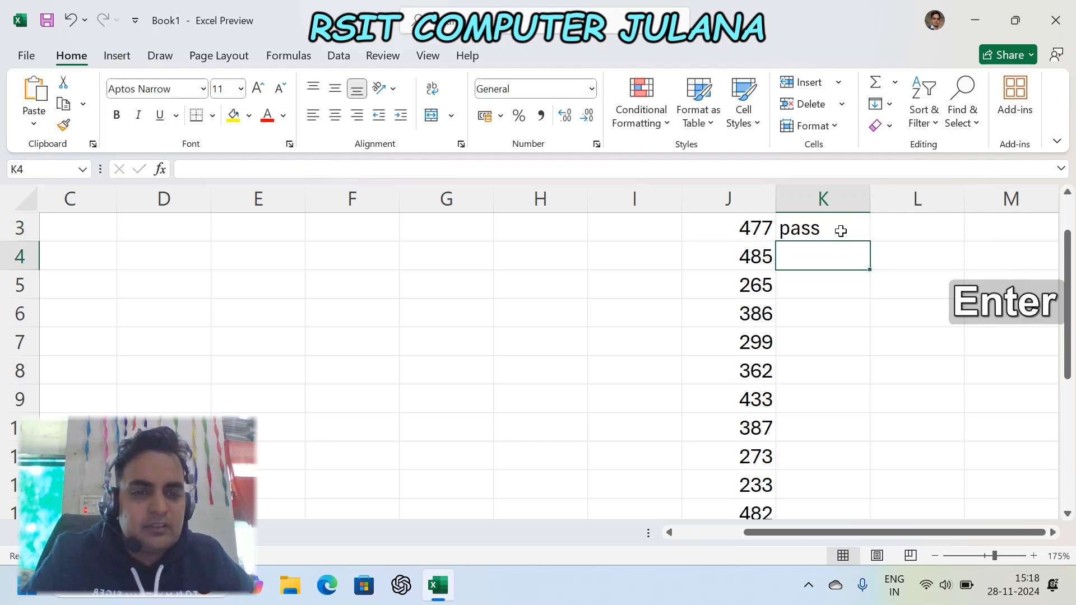
Fill the IF formula from K3 down through K18 and review the grades beside the marks.
{"action": "left_click", "coordinate": [843, 236]}
{"action": "scroll", "coordinate": [843, 236], "scroll_direction": "up", "scroll_amount": 1}
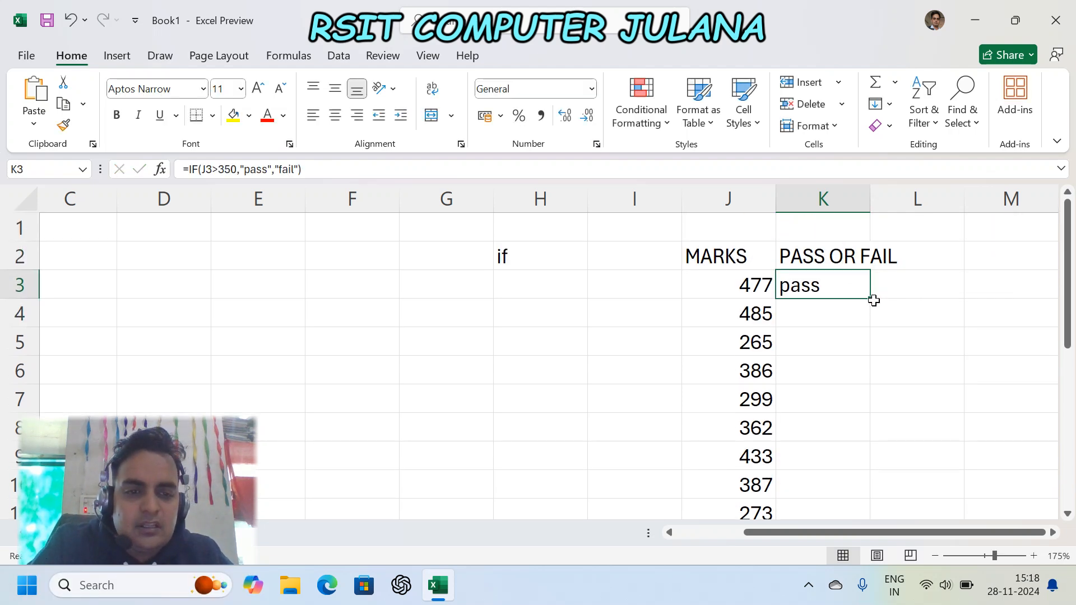
{"action": "double_click", "coordinate": [871, 301]}
{"action": "scroll", "coordinate": [862, 301], "scroll_direction": "down", "scroll_amount": 7}
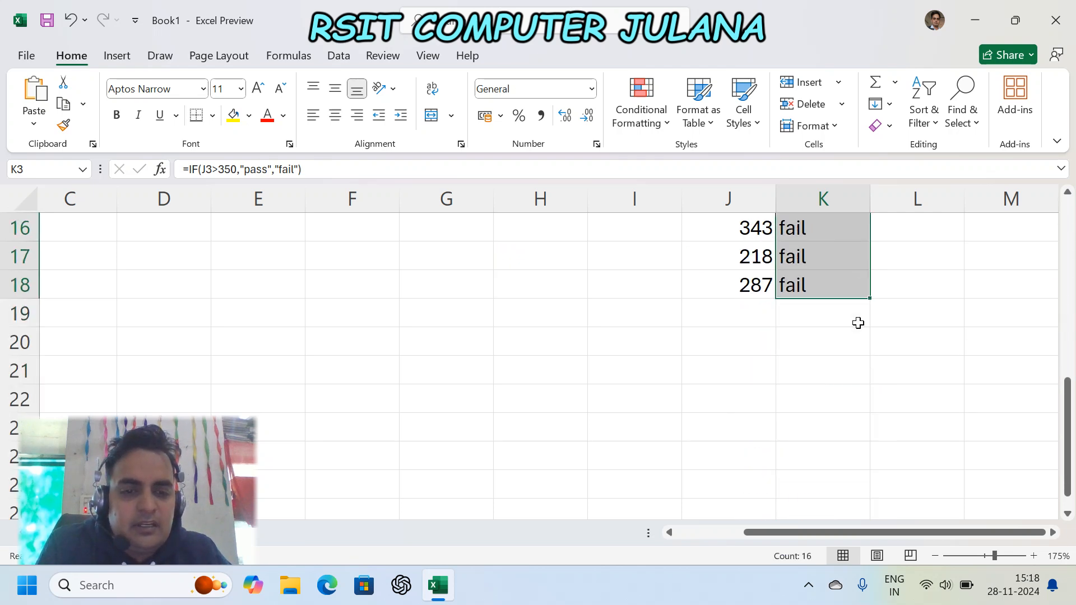
{"action": "scroll", "coordinate": [850, 310], "scroll_direction": "up", "scroll_amount": 5}
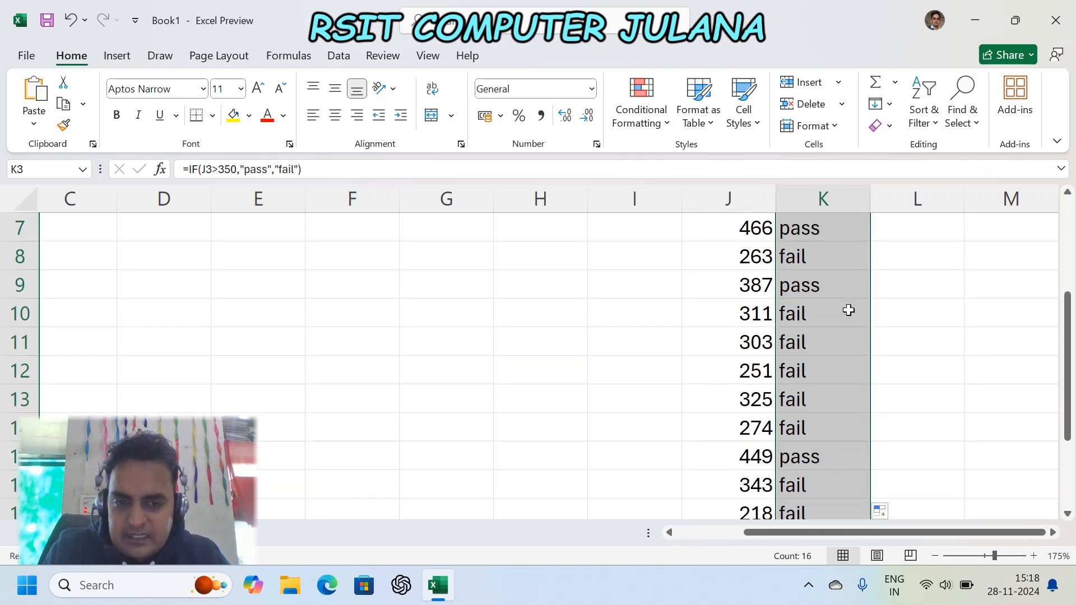
{"action": "scroll", "coordinate": [848, 309], "scroll_direction": "down", "scroll_amount": 3}
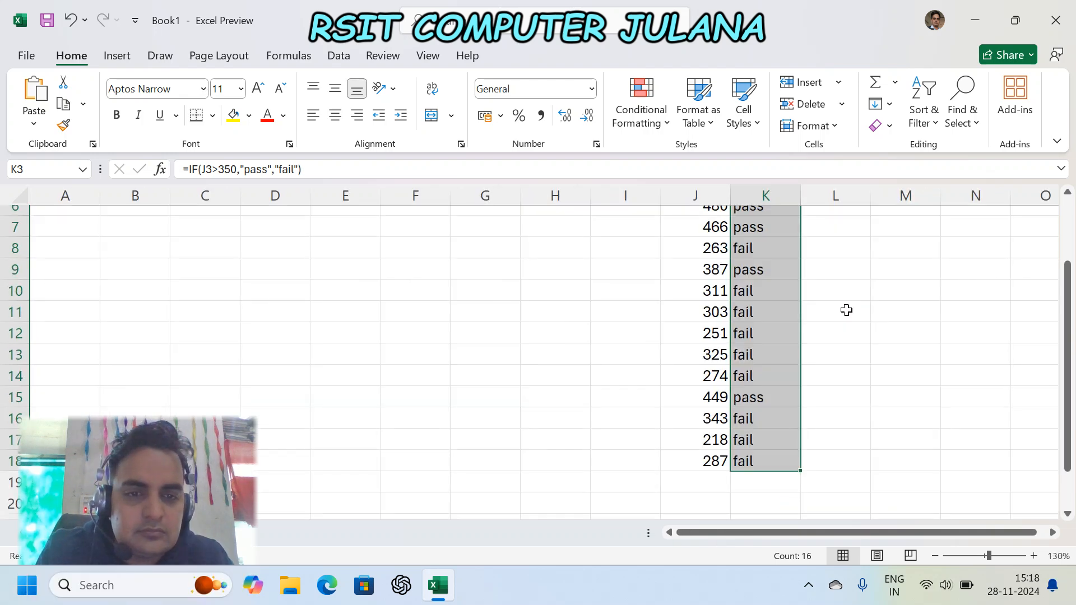
{"action": "scroll", "coordinate": [846, 309], "scroll_direction": "up", "scroll_amount": 1}
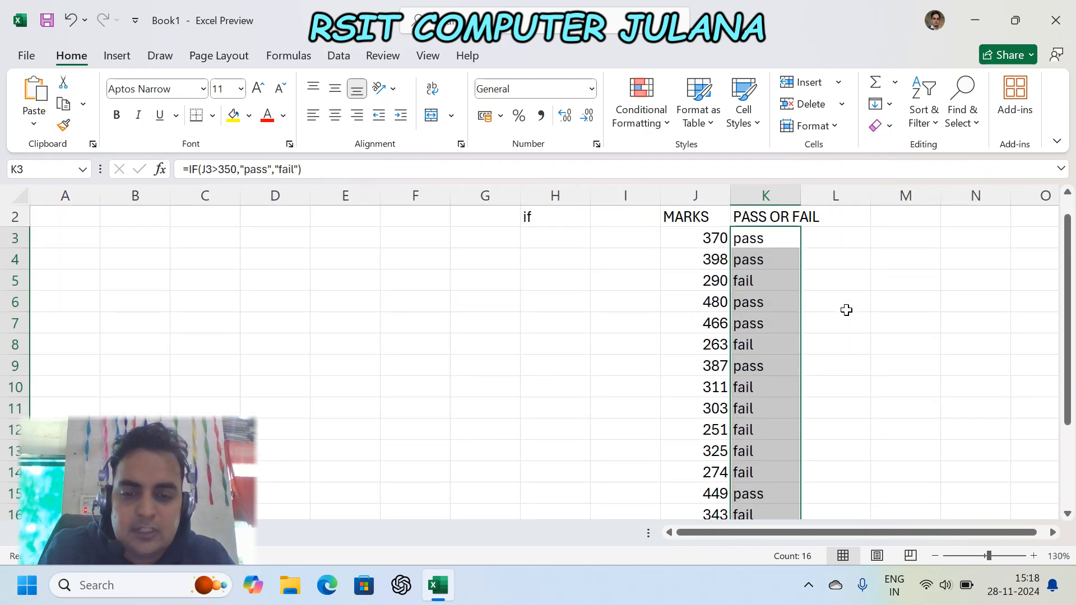
Clear the contents of G2:L16 to remove the marks and pass/fail example.
{"action": "left_click", "coordinate": [863, 223]}
{"action": "left_click_drag", "start_coordinate": [505, 224], "coordinate": [866, 477]}
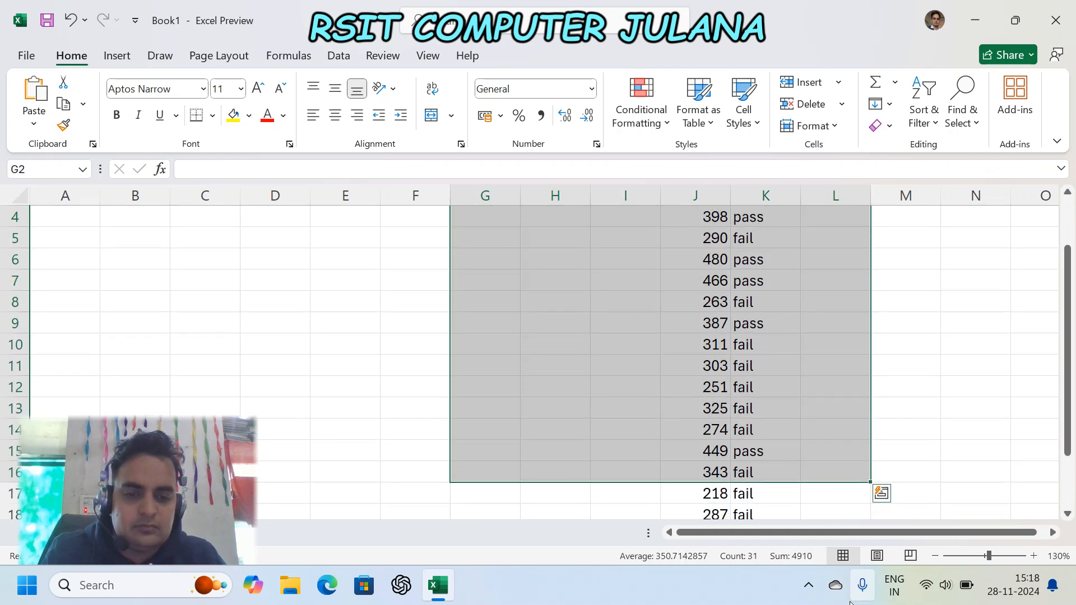
{"action": "key", "text": "Delete"}
Enter the column heading NAME in G1 and the first two people's names in G2 and G3.
{"action": "key", "text": "Up"}
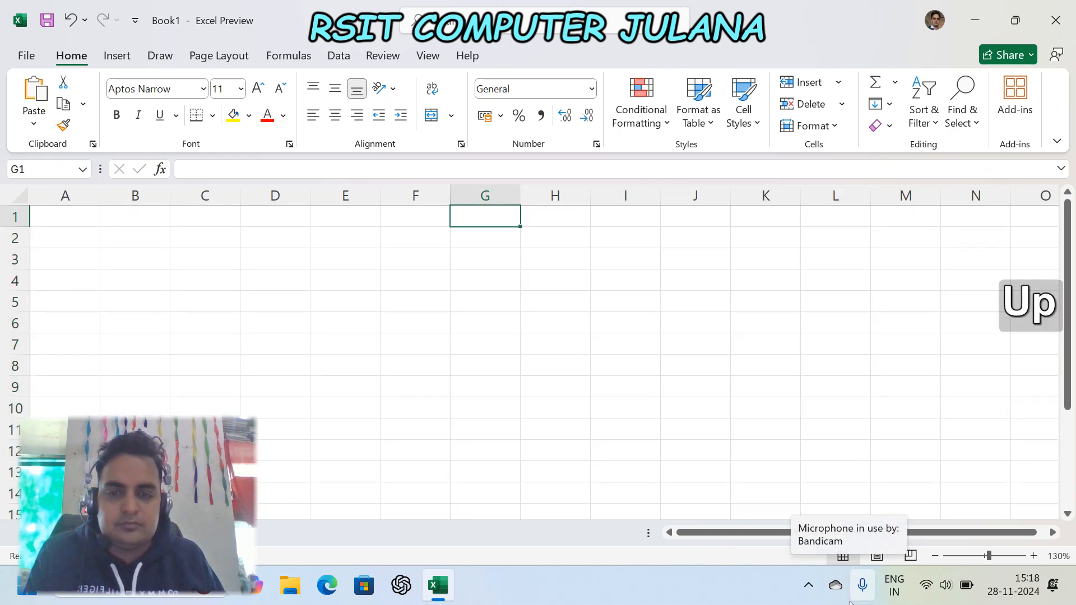
{"action": "type", "text": "NAME"}
{"action": "key", "text": "Return"}
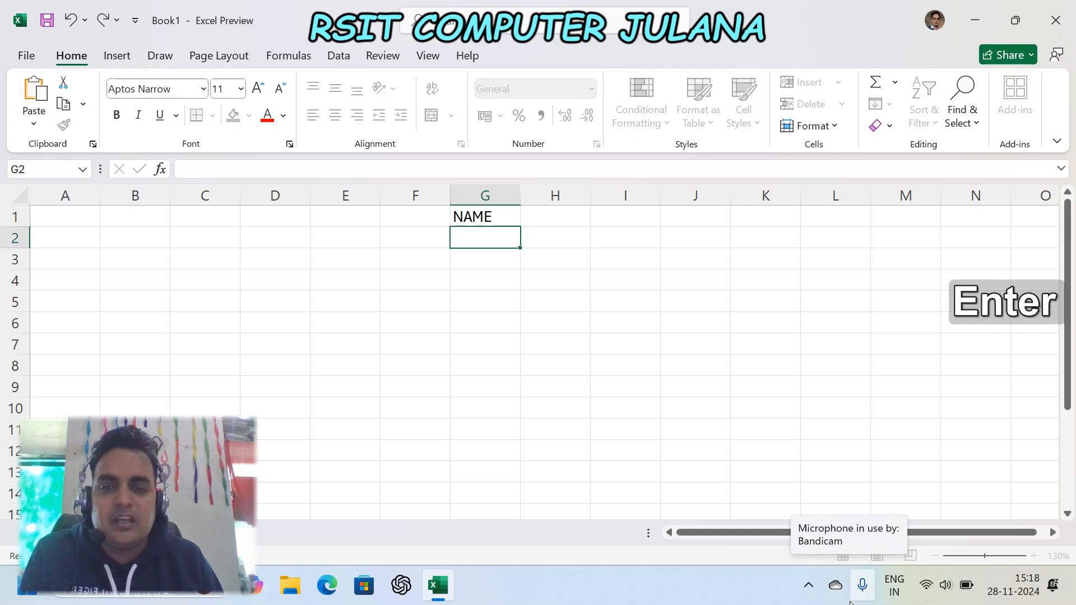
{"action": "type", "text": "RAH"}
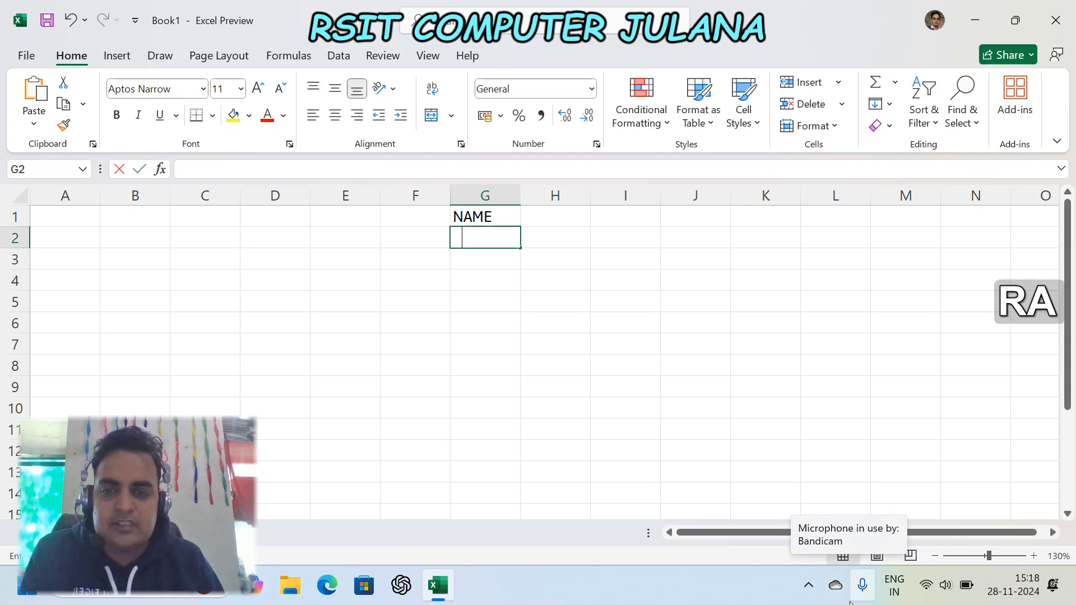
{"action": "type", "text": "UL"}
{"action": "key", "text": "Return"}
{"action": "type", "text": "SOIN"}
{"action": "key", "text": "BackSpace"}
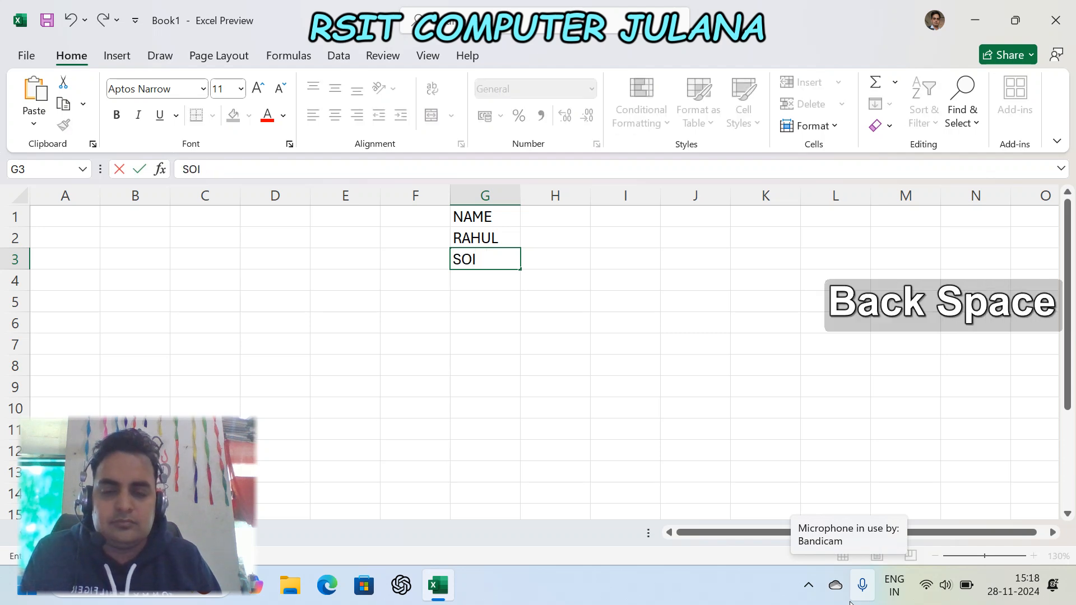
{"action": "key", "text": "BackSpace"}
{"action": "type", "text": "NIA"}
{"action": "key", "text": "Return"}
Add three more people's names in G4:G6 under the NAME heading.
{"action": "type", "text": "MONIKA"}
{"action": "key", "text": "Return"}
{"action": "type", "text": "MANJEE"}
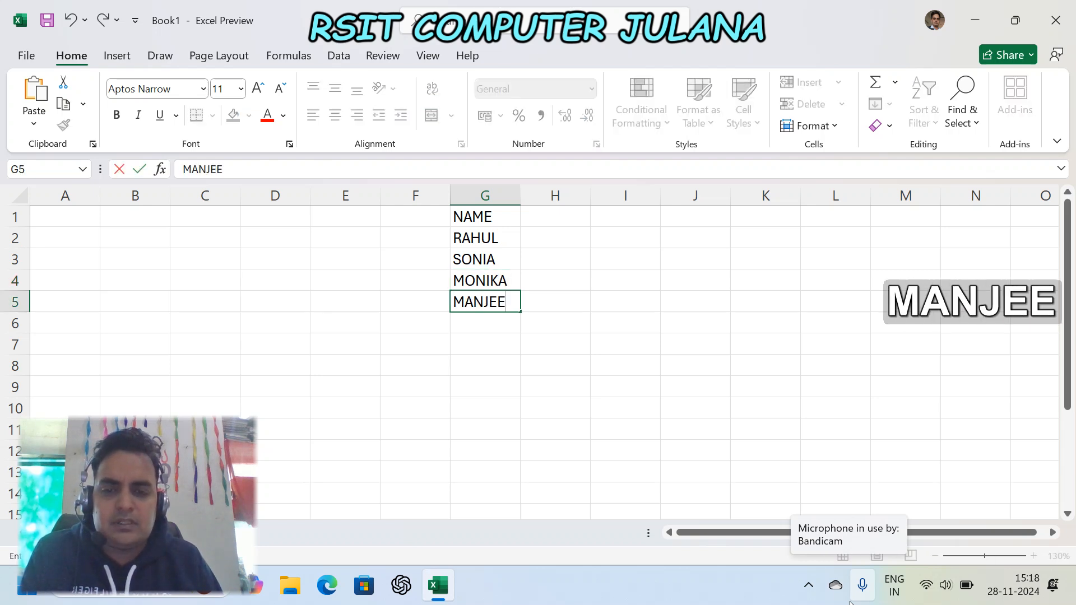
{"action": "type", "text": "T"}
{"action": "key", "text": "Return"}
{"action": "type", "text": "SON"}
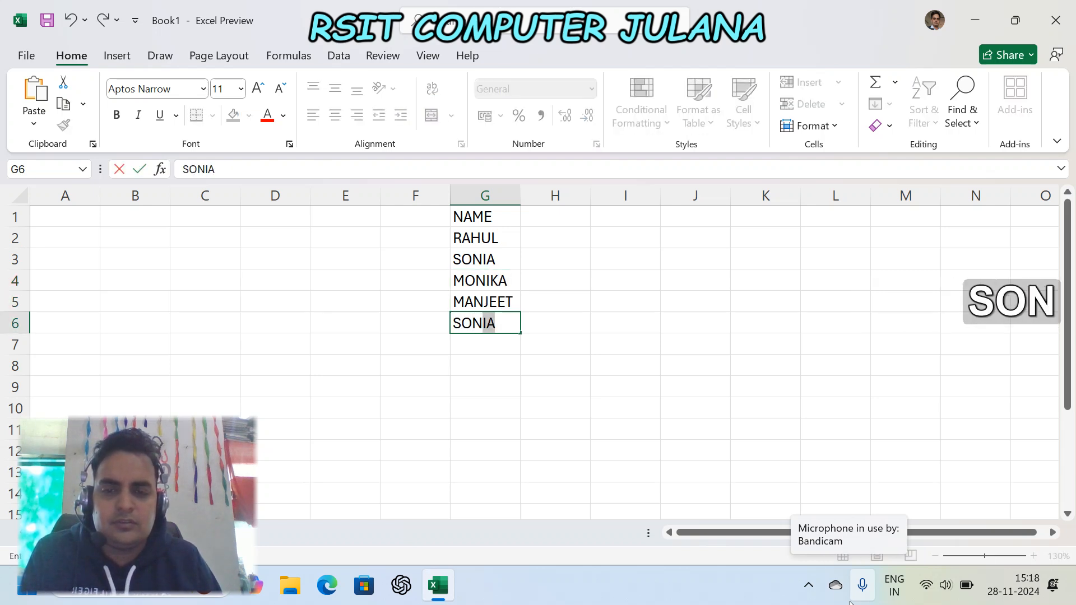
{"action": "type", "text": "U"}
{"action": "key", "text": "Up"}
Enter the column heading GENDER in H1, with MALE in H2 and FEMALE in H3.
{"action": "key", "text": "Up"}
{"action": "key", "text": "Up"}
{"action": "key", "text": "Up"}
{"action": "key", "text": "Up"}
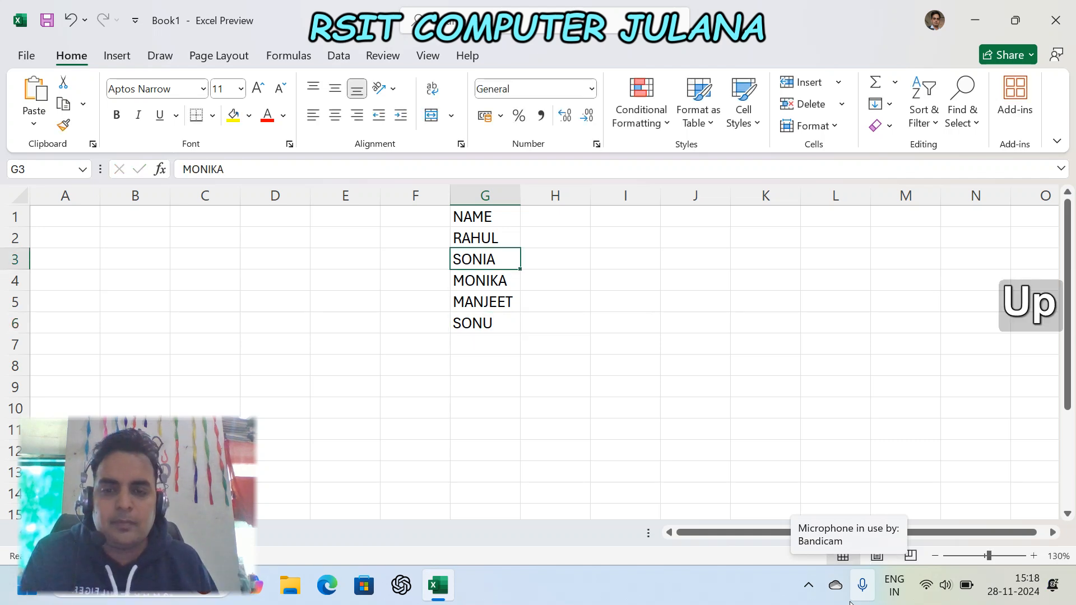
{"action": "key", "text": "Right"}
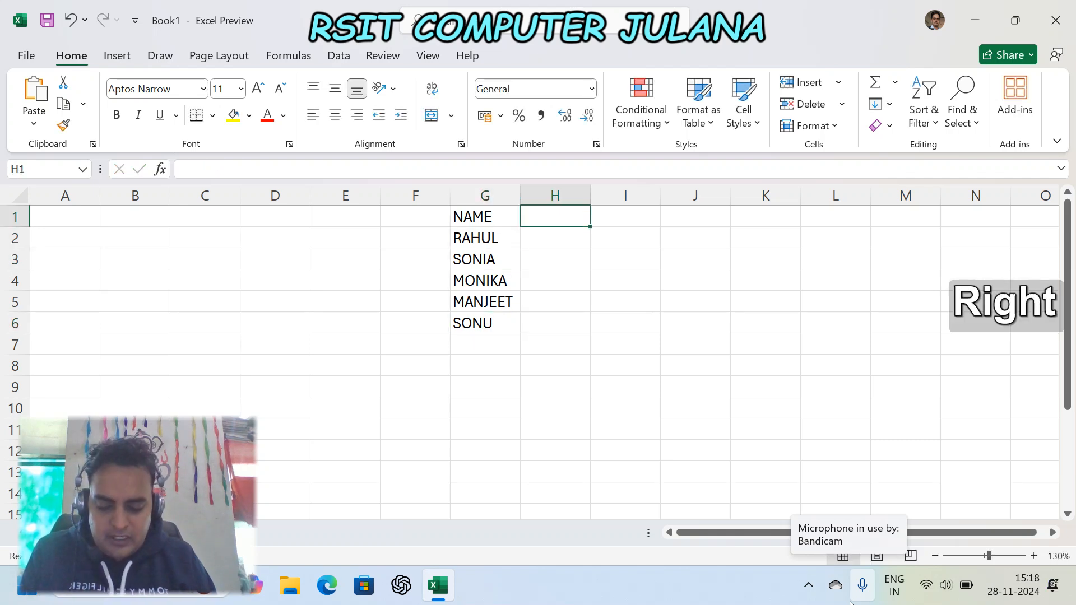
{"action": "type", "text": "GENDER"}
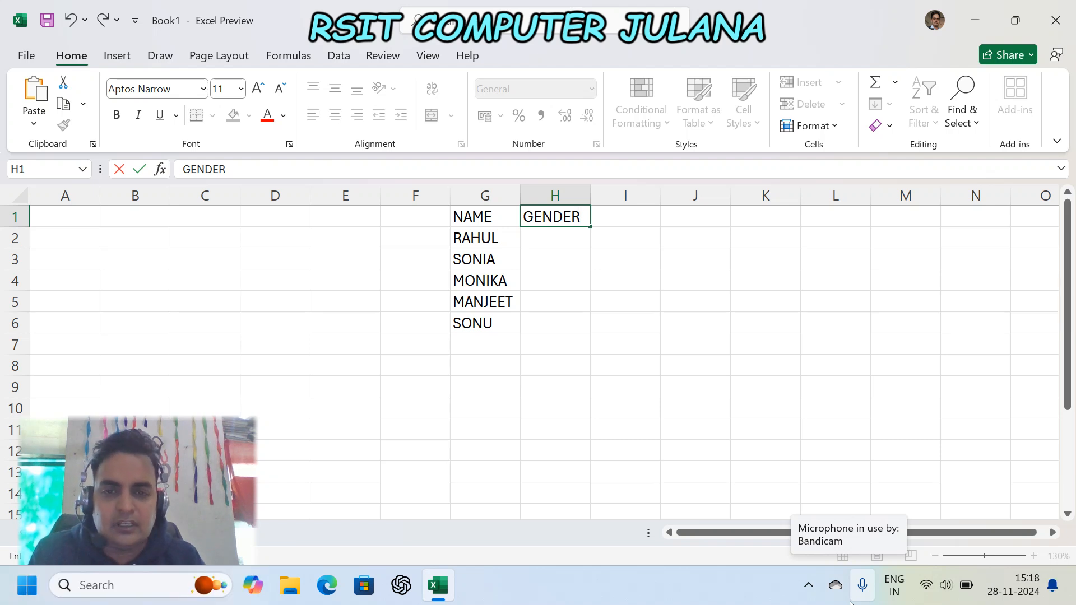
{"action": "key", "text": "Return"}
{"action": "type", "text": "MALE"}
{"action": "key", "text": "Return"}
{"action": "type", "text": "FEMALE"}
{"action": "key", "text": "Return"}
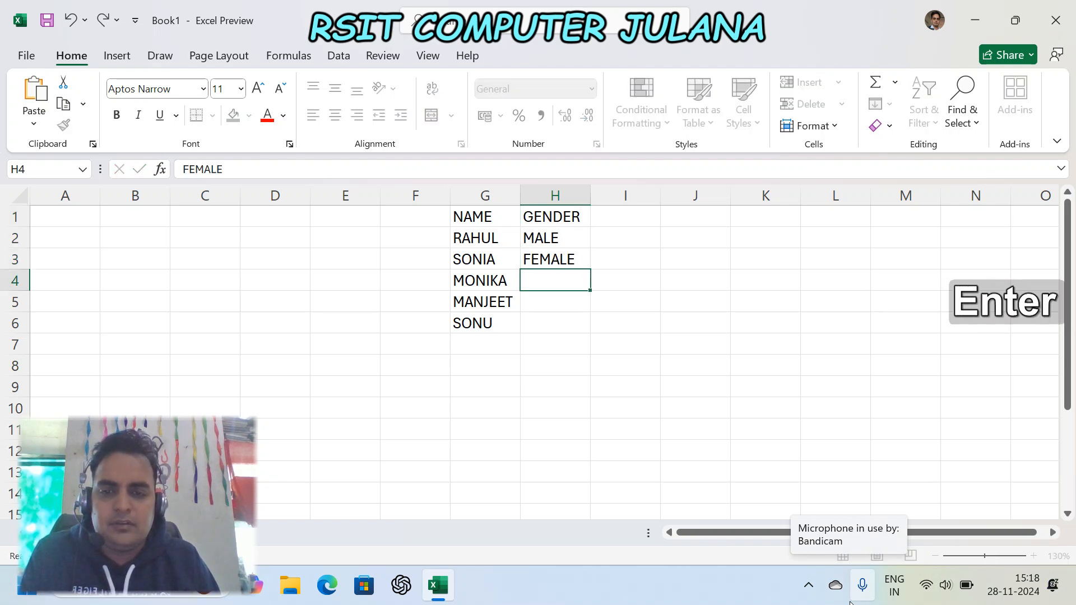
Complete the gender column with FEMALE in H4 and MALE in H5 and H6.
{"action": "type", "text": "F"}
{"action": "key", "text": "Return"}
{"action": "type", "text": "M"}
{"action": "key", "text": "Return"}
{"action": "type", "text": "M"}
{"action": "key", "text": "Return"}
Enter the column heading TITLE in I1, beside the GENDER heading.
{"action": "key", "text": "Up"}
{"action": "key", "text": "Up"}
{"action": "key", "text": "Up"}
{"action": "key", "text": "Up"}
{"action": "key", "text": "Up"}
{"action": "key", "text": "Up"}
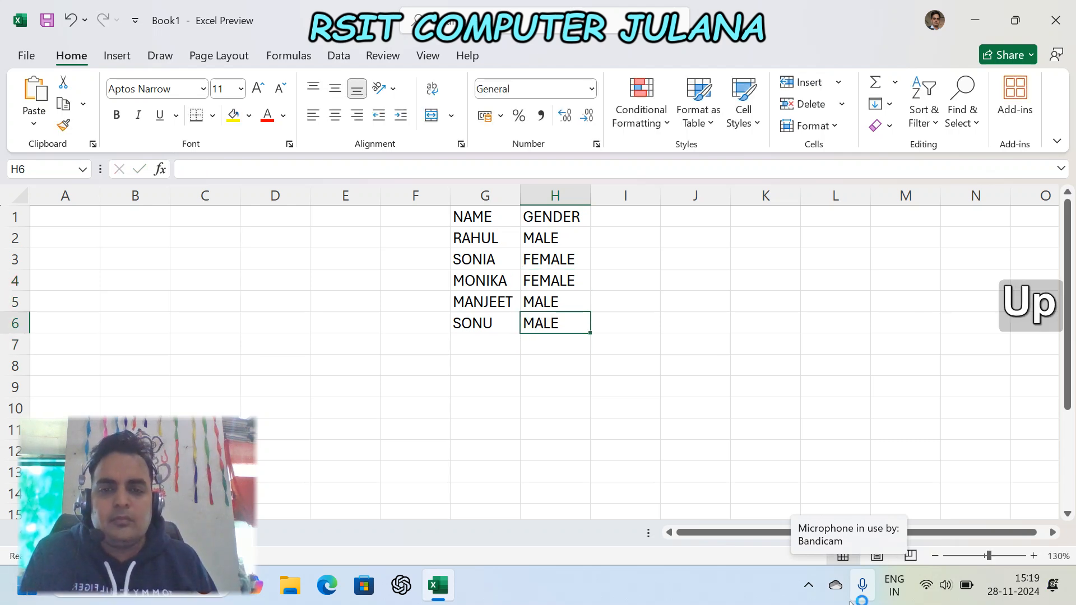
{"action": "key", "text": "Right"}
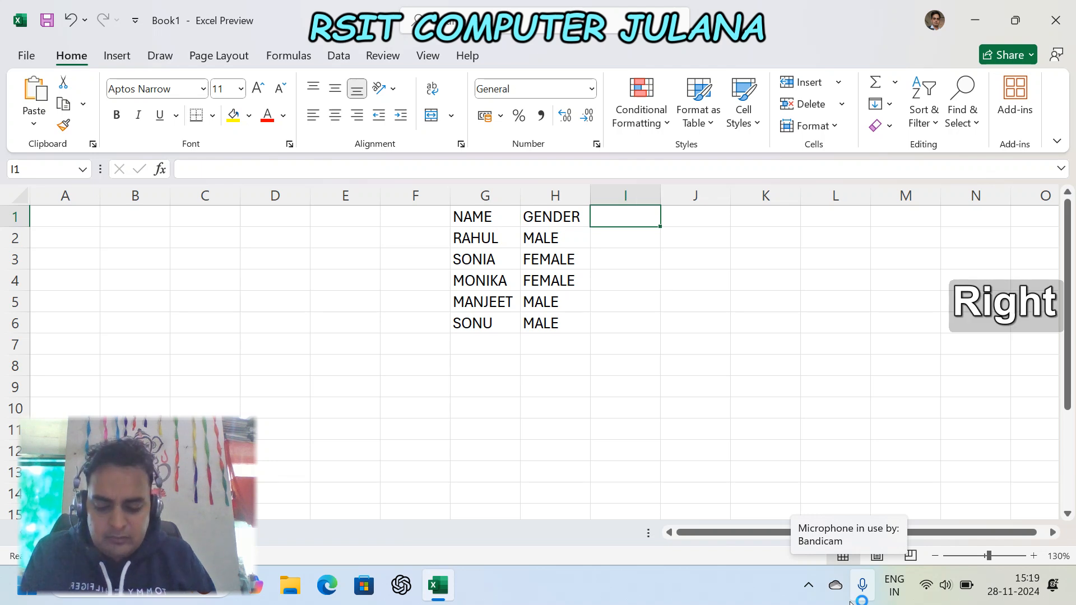
{"action": "type", "text": "TITLE"}
{"action": "key", "text": "Return"}
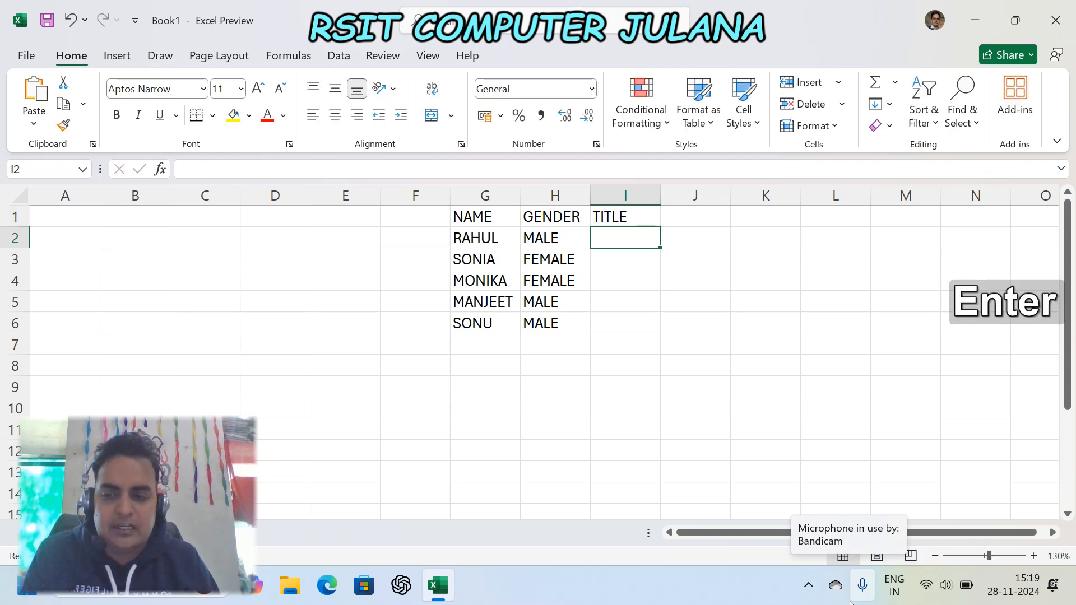
Begin an IF formula in I2 with the logical test H2="MALE".
{"action": "type", "text": "="}
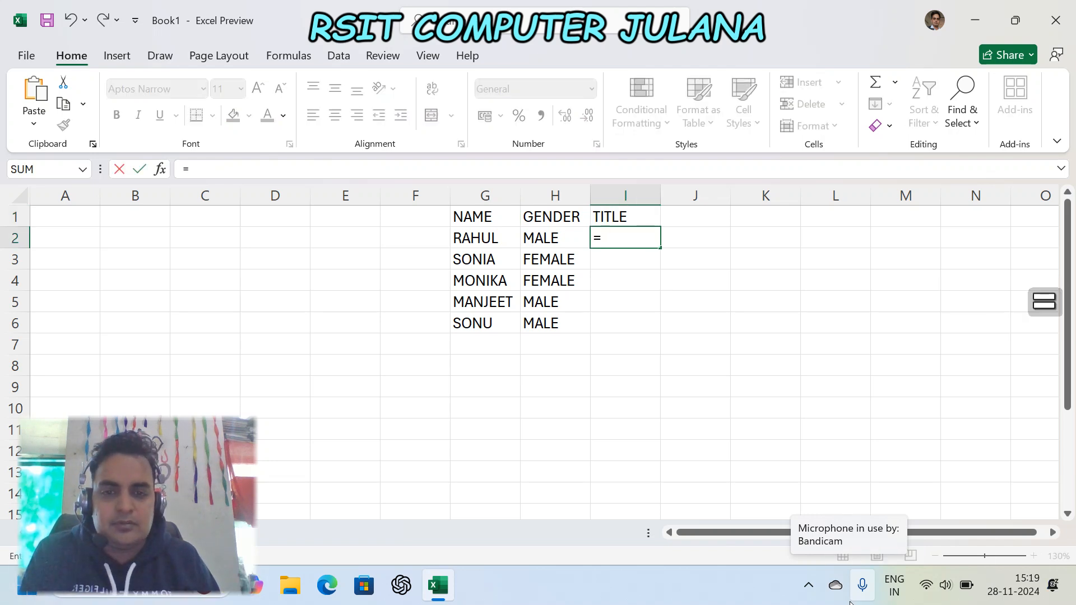
{"action": "type", "text": "IF"}
{"action": "key", "text": "Tab"}
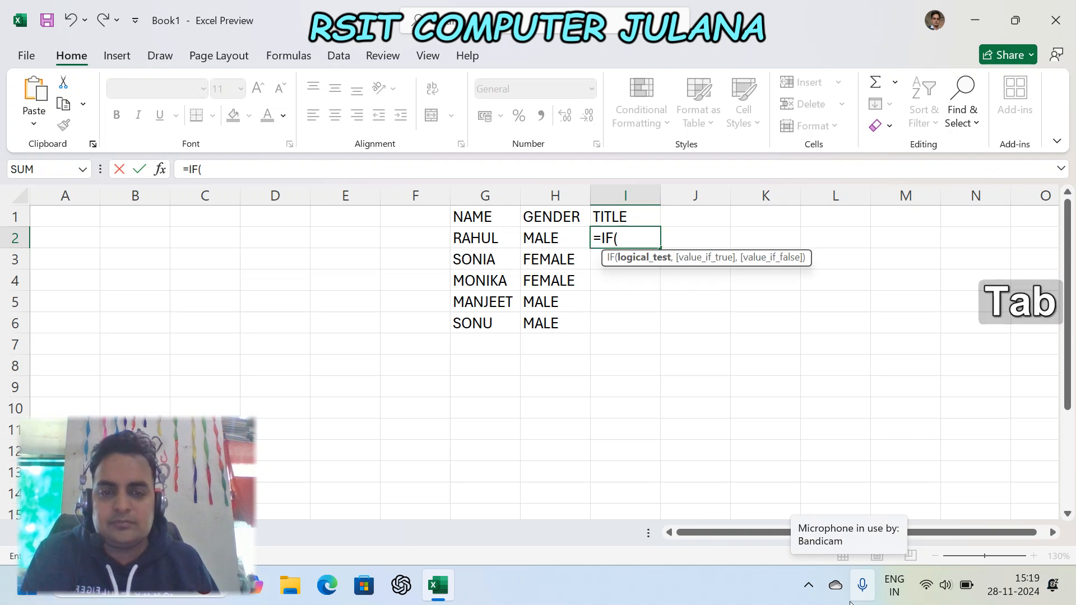
{"action": "key", "text": "Tab"}
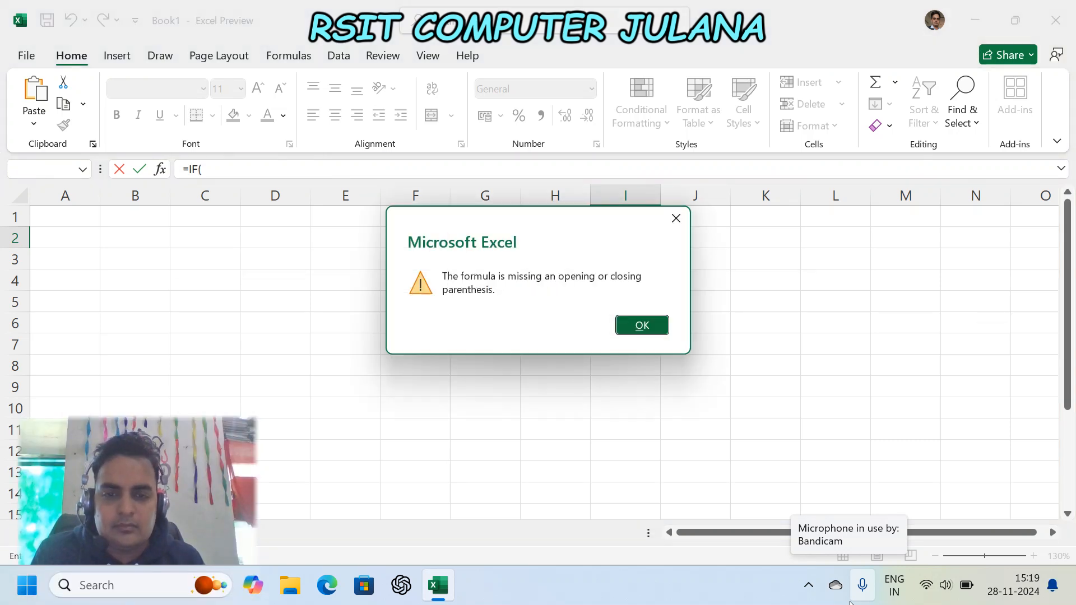
{"action": "key", "text": "Return"}
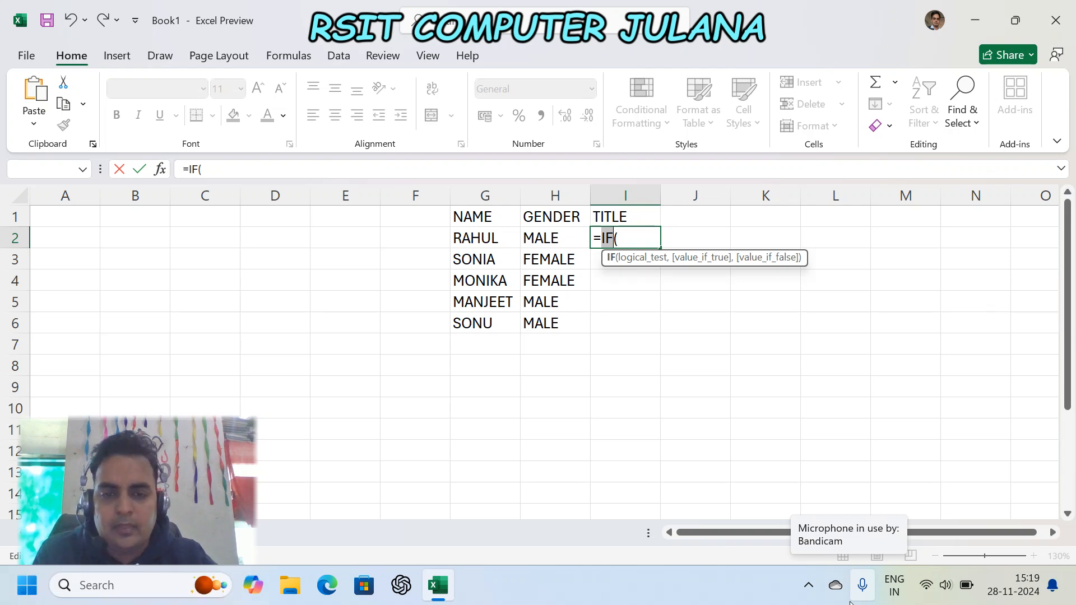
{"action": "left_click", "coordinate": [629, 238]}
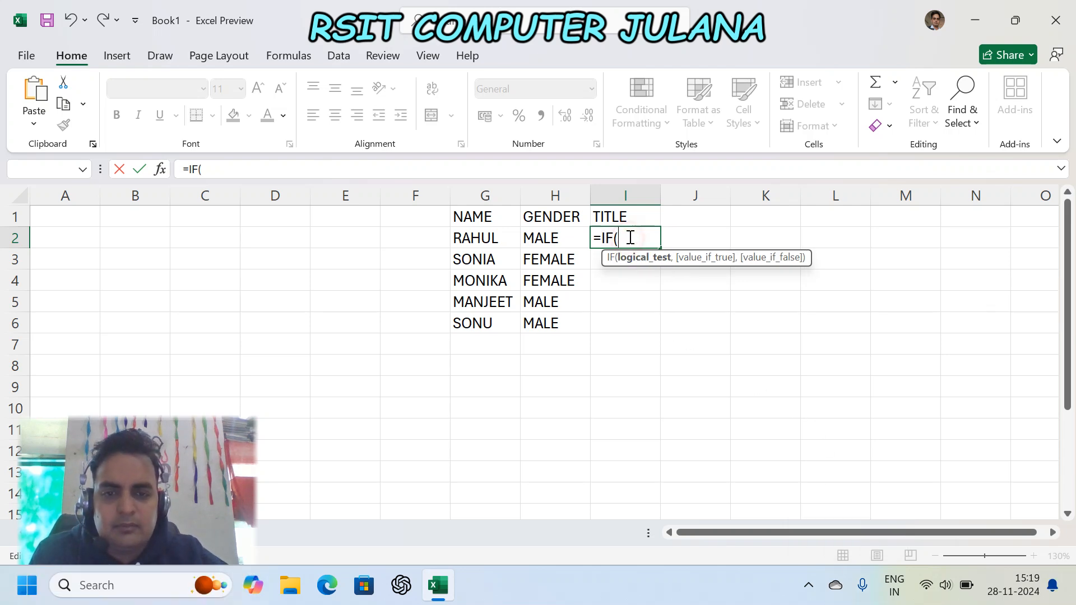
{"action": "left_click", "coordinate": [544, 238]}
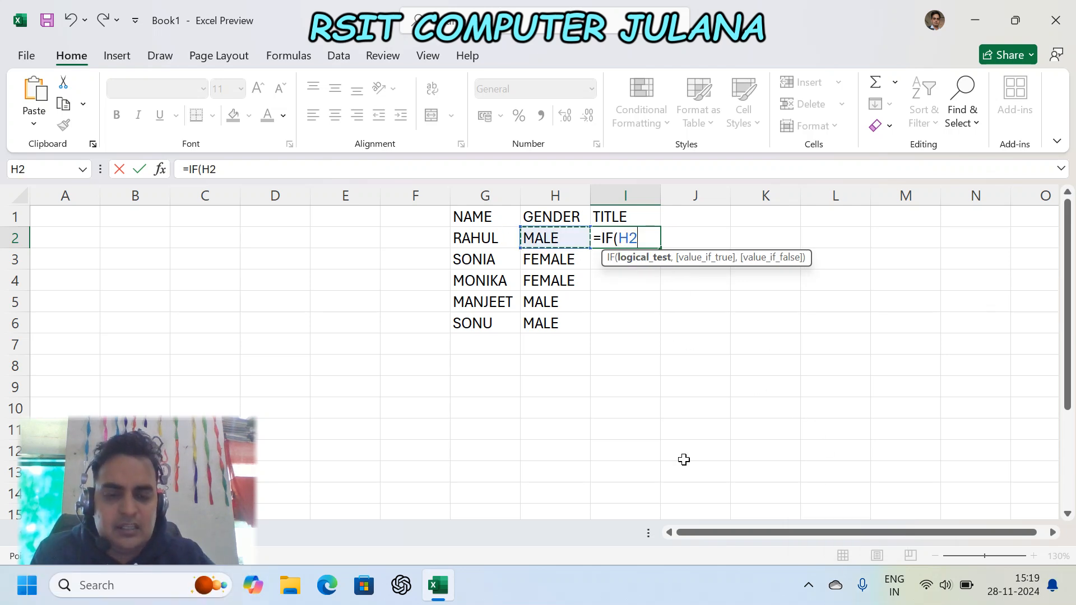
{"action": "type", "text": "="}
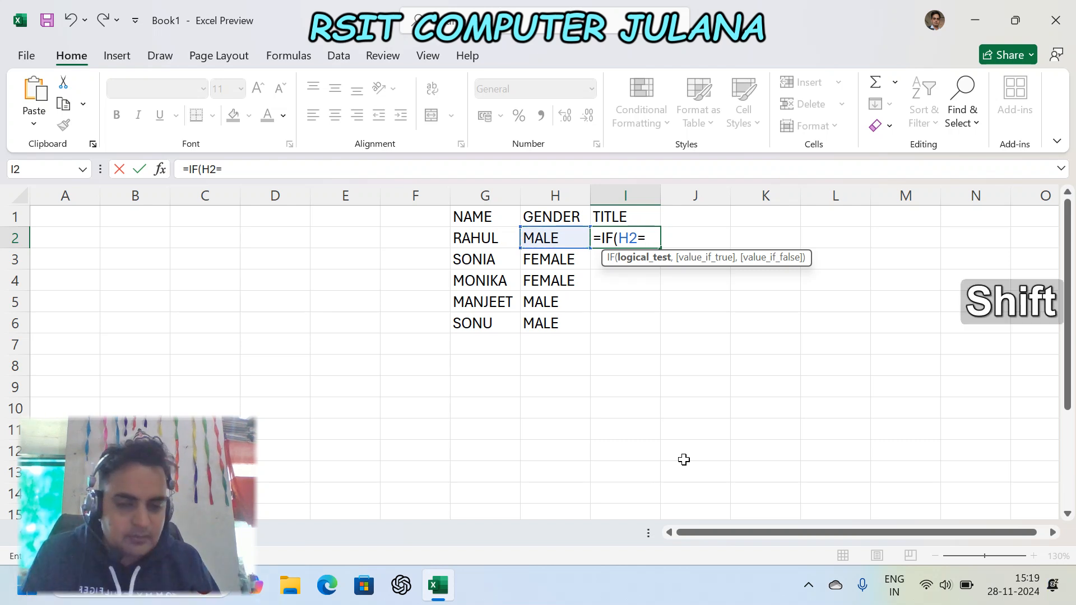
{"action": "type", "text": "\"MALE\""}
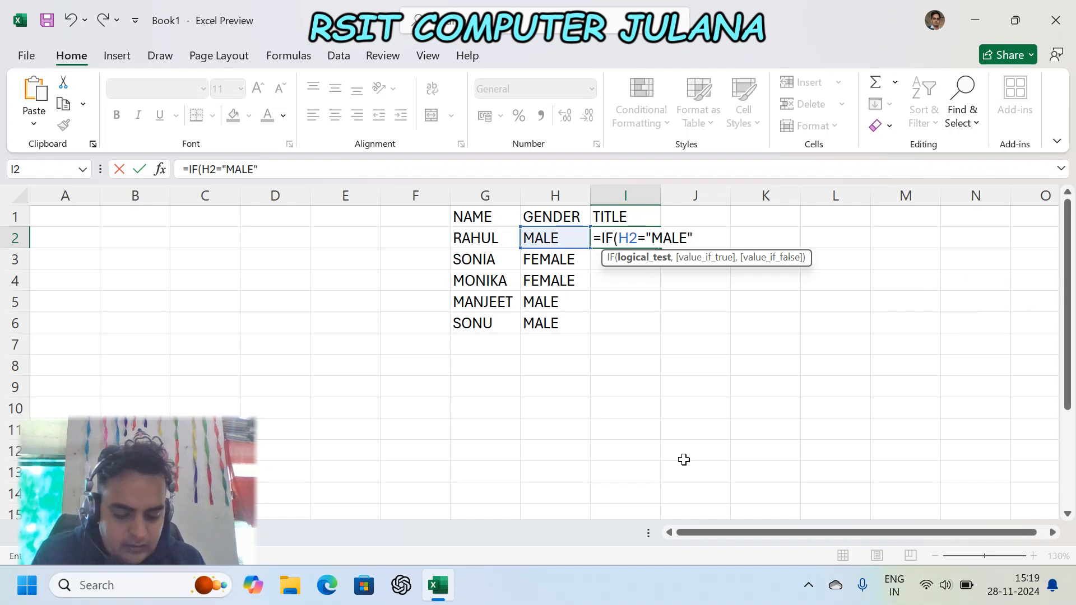
Set the value if true of the I2 formula to "Mr.".
{"action": "type", "text": ","}
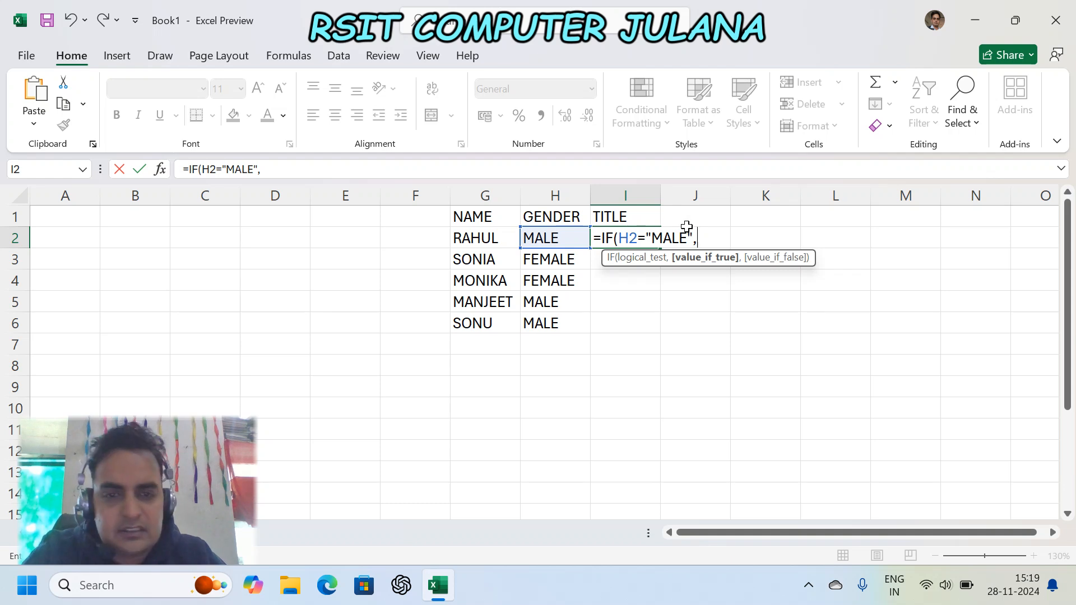
{"action": "type", "text": "\"m"}
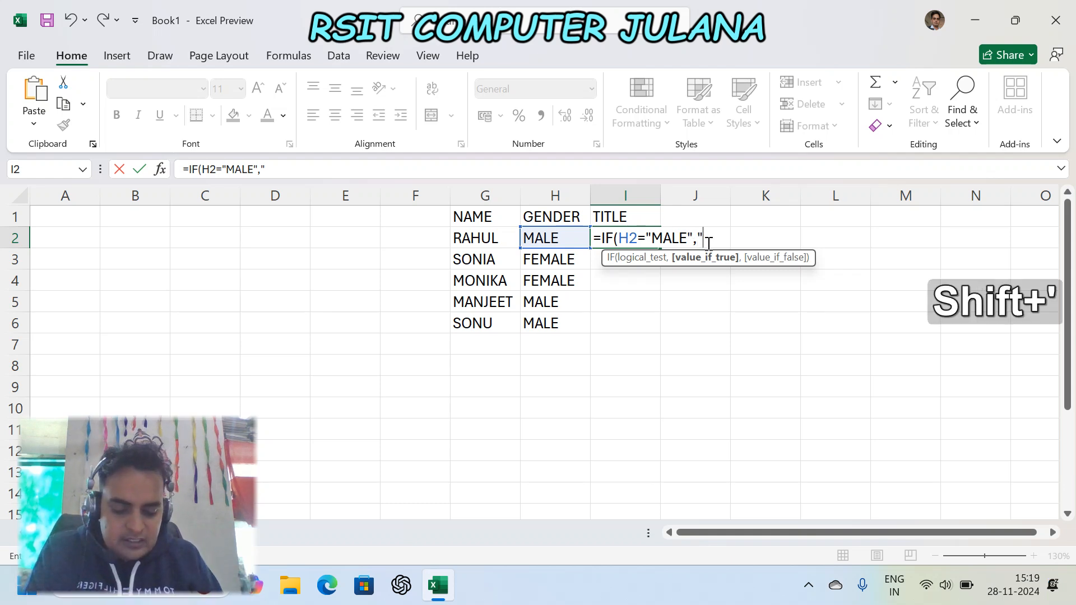
{"action": "key", "text": "BackSpace"}
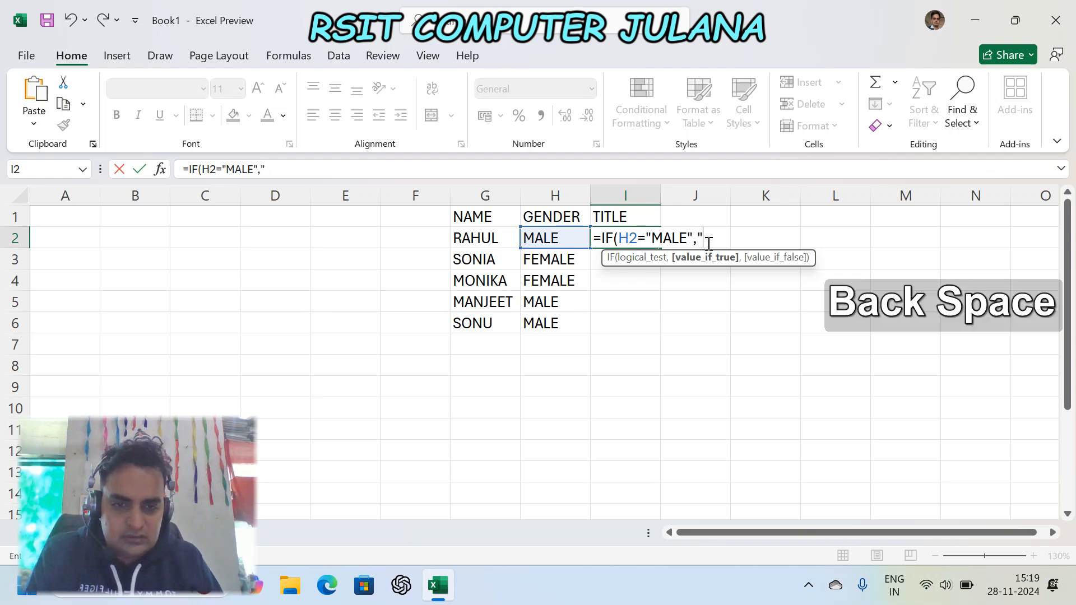
{"action": "type", "text": "Mr>"}
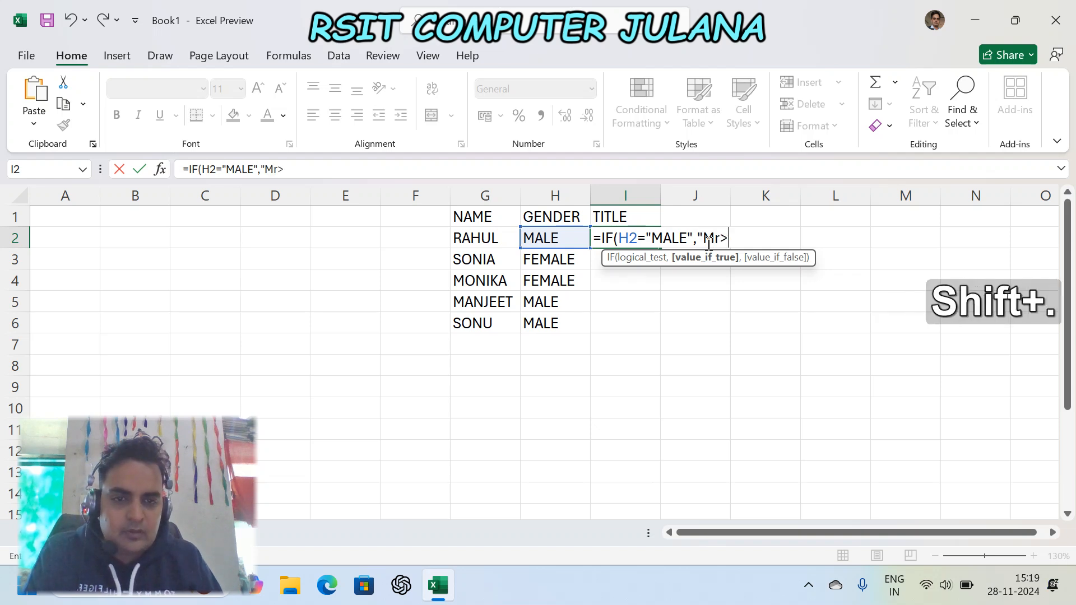
{"action": "key", "text": "BackSpace"}
{"action": "type", "text": ".\""}
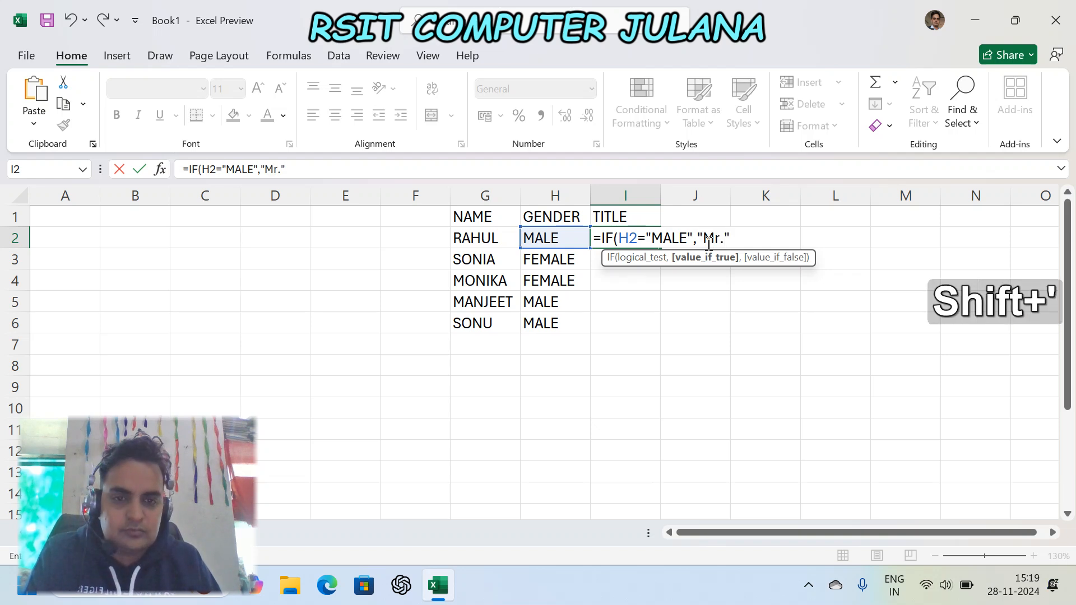
Complete the I2 formula with "Mrs." as the value if false, and fill it down through I6.
{"action": "type", "text": ","}
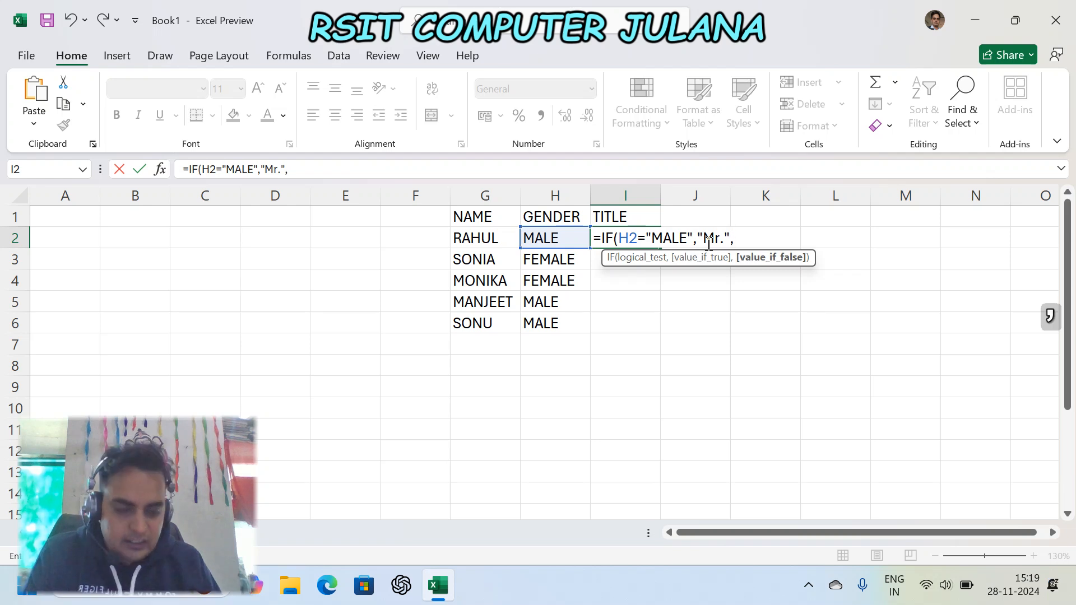
{"action": "type", "text": "\""}
{"action": "type", "text": "M"}
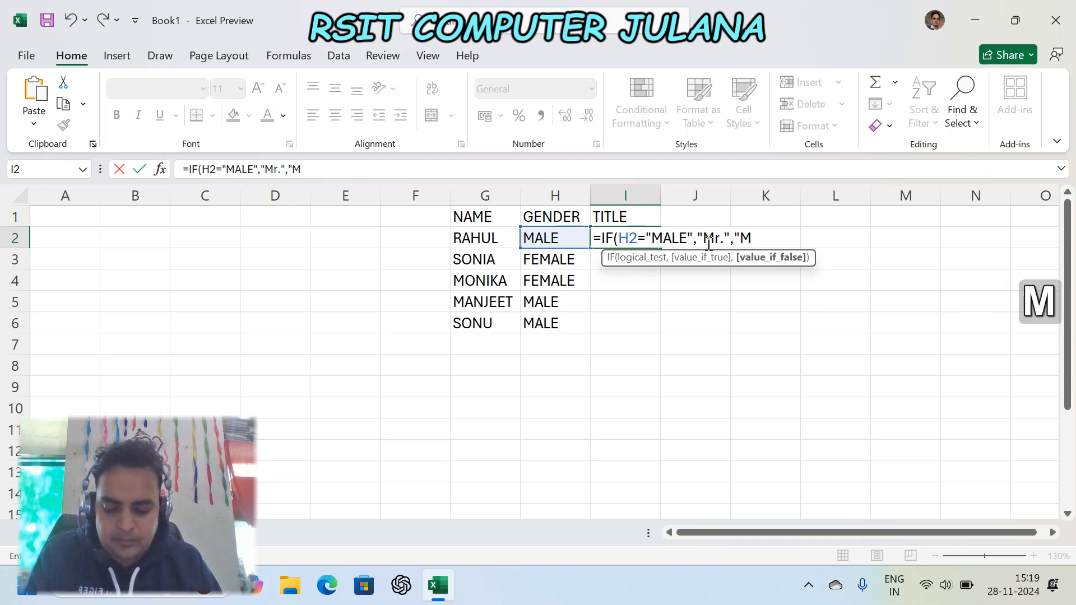
{"action": "type", "text": "rs."}
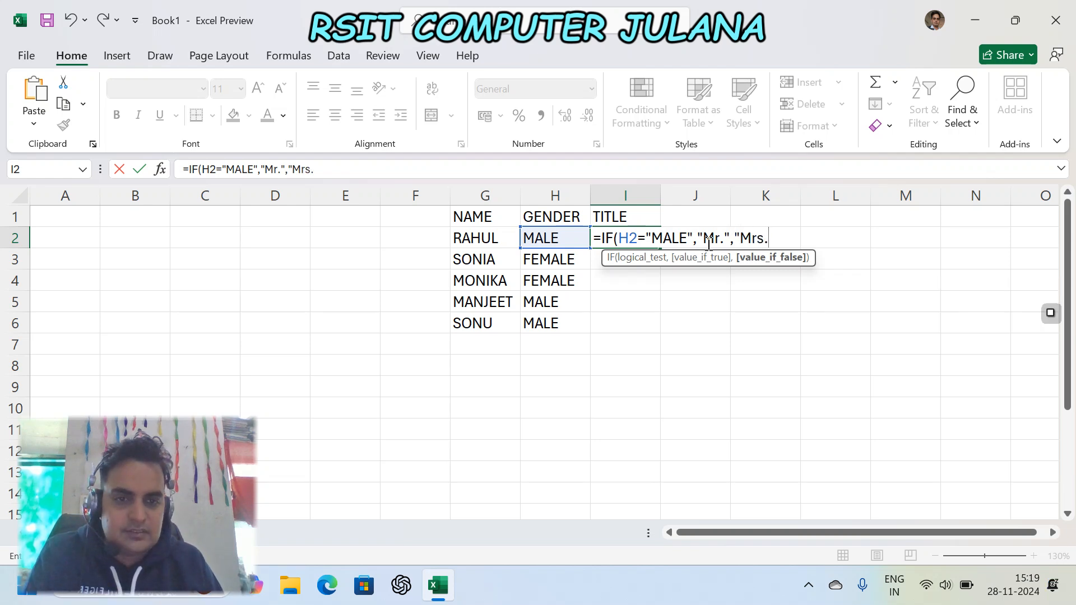
{"action": "type", "text": "\")"}
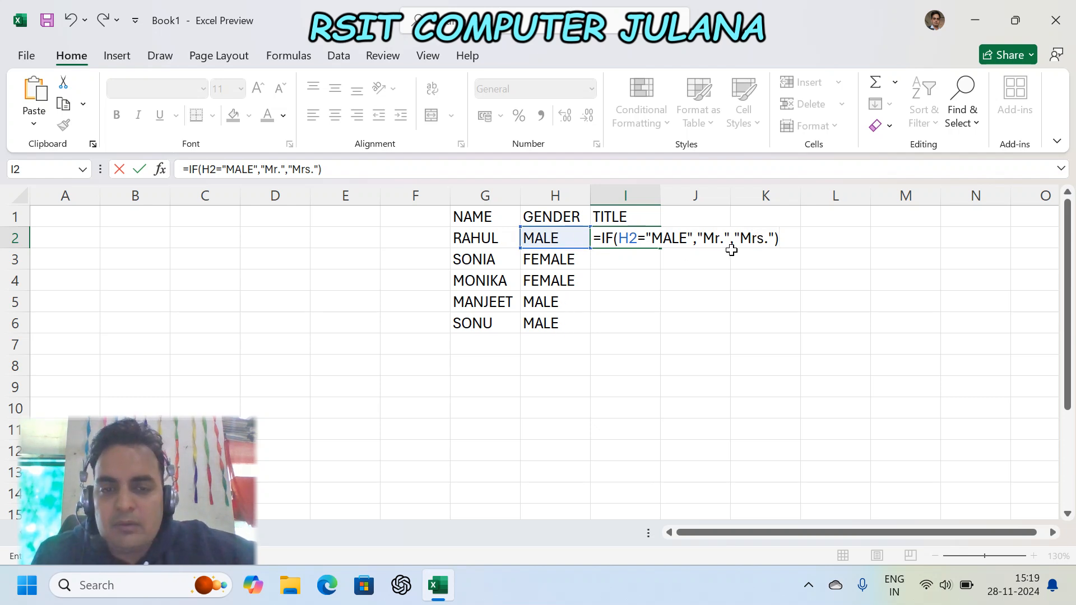
{"action": "key", "text": "Return"}
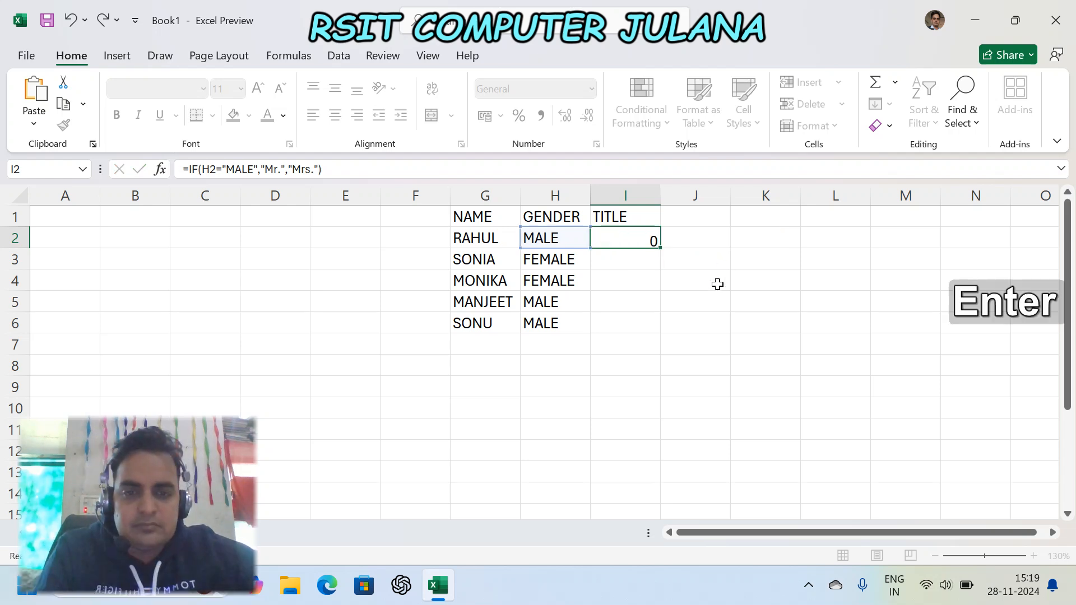
{"action": "left_click", "coordinate": [653, 241]}
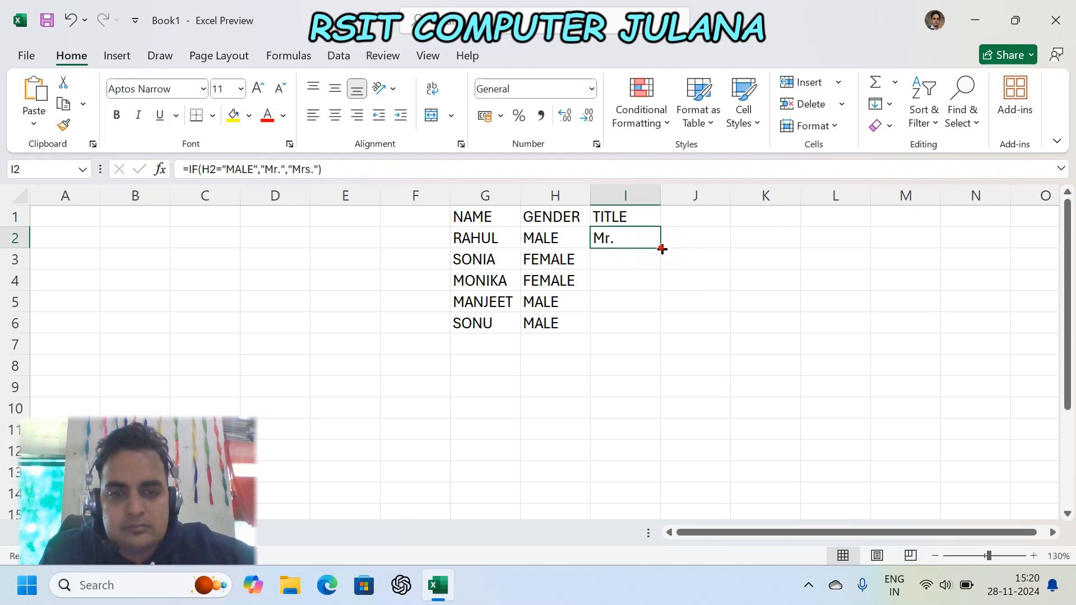
{"action": "double_click", "coordinate": [662, 248]}
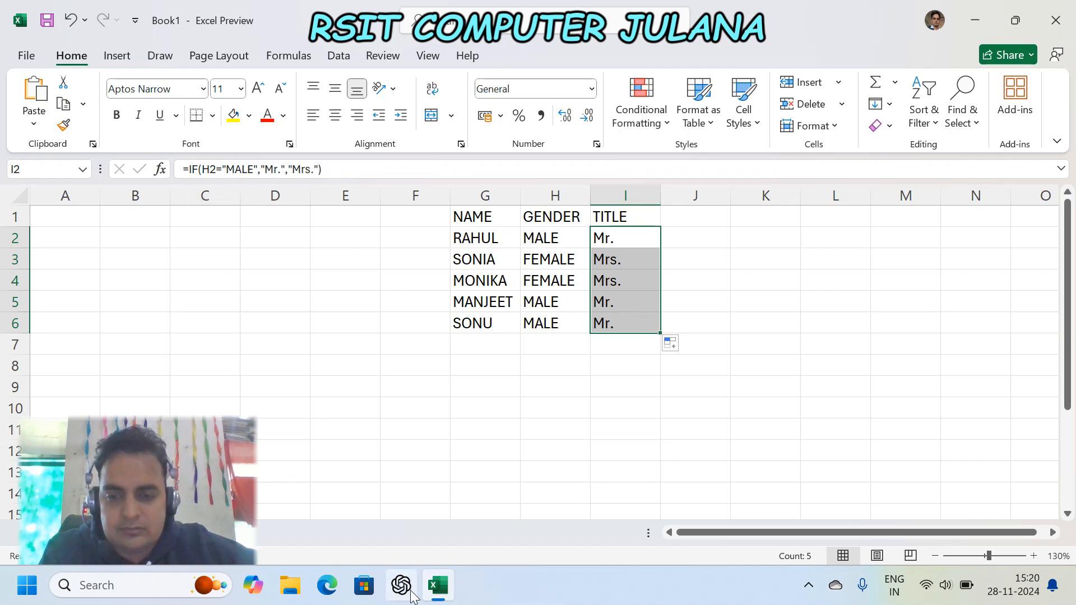
{"action": "left_click", "coordinate": [808, 585]}
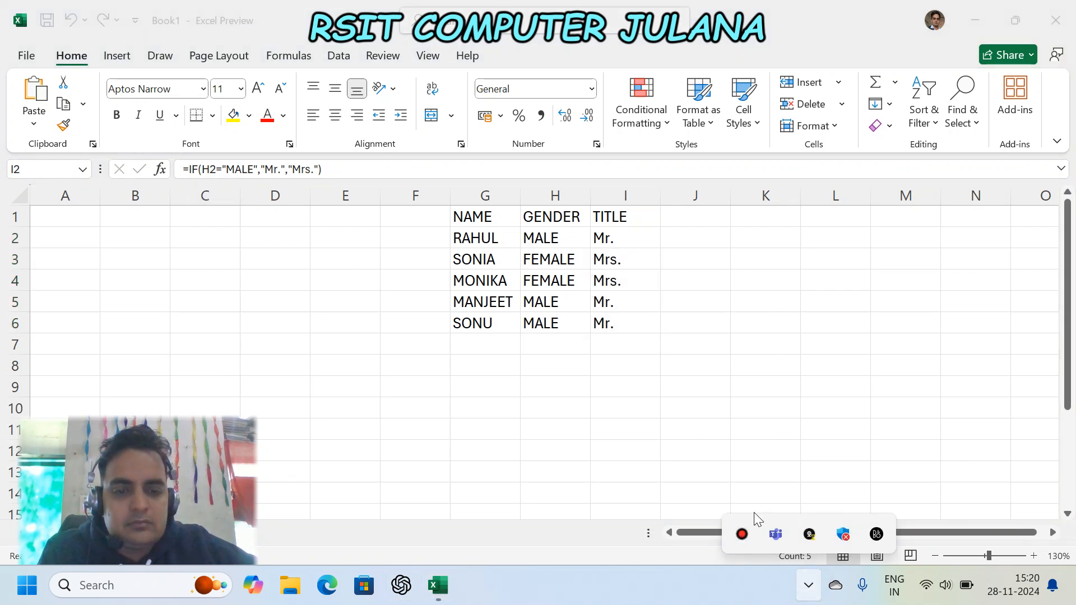